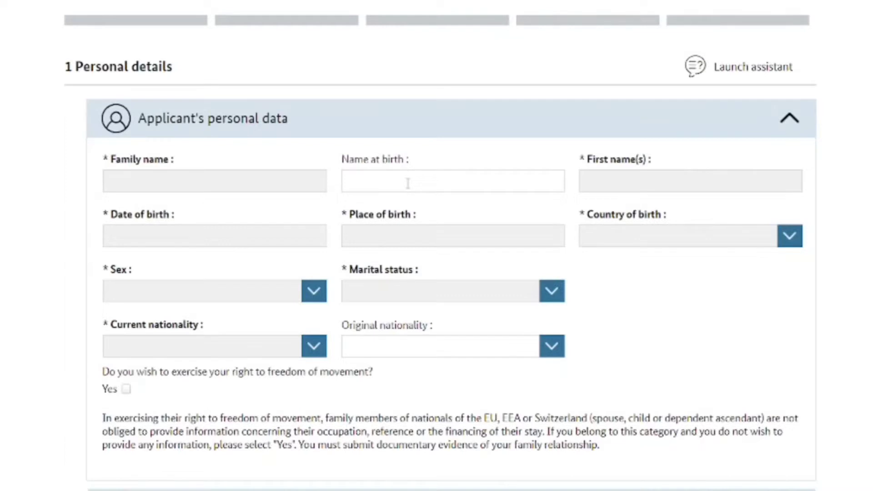
# Fill in the applicant's family name and first name
pyautogui.click(254, 184)
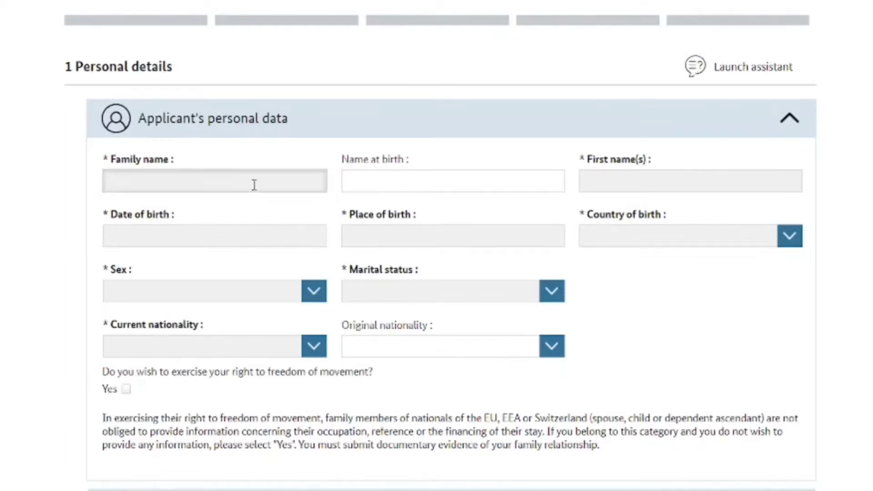
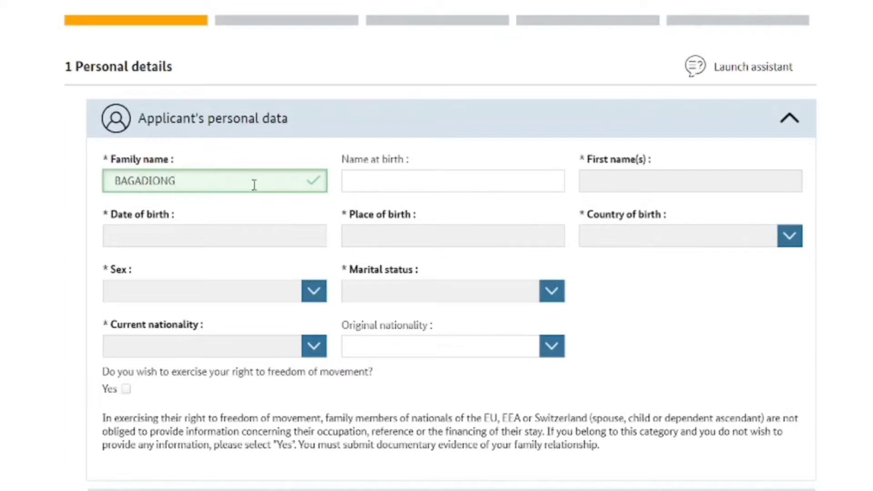
pyautogui.click(597, 180)
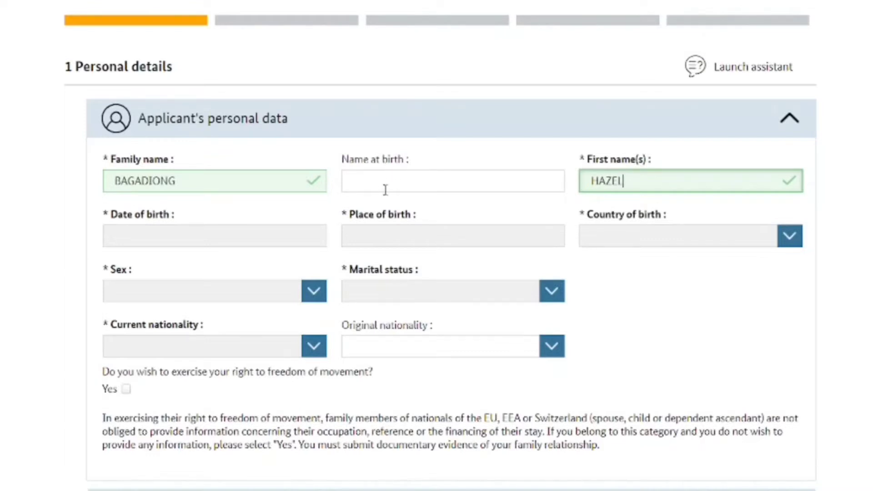
# Enter the applicant's date of birth
pyautogui.scroll(-1, 385, 190)
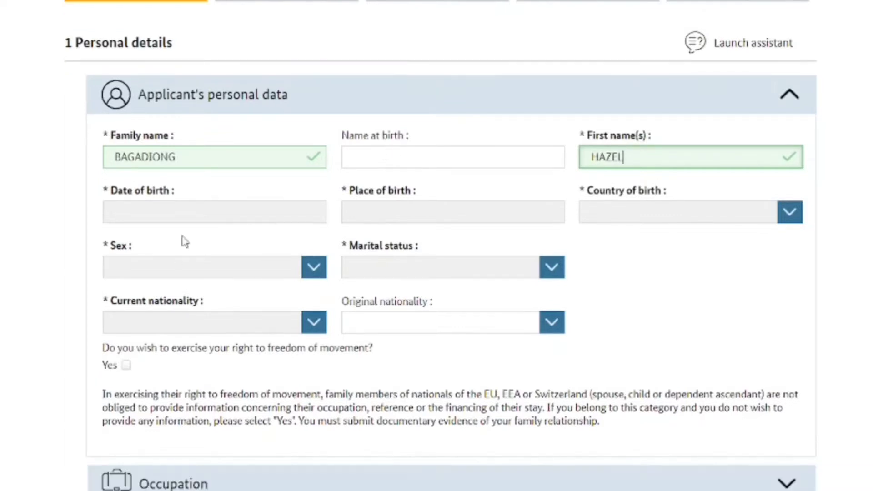
pyautogui.click(189, 212)
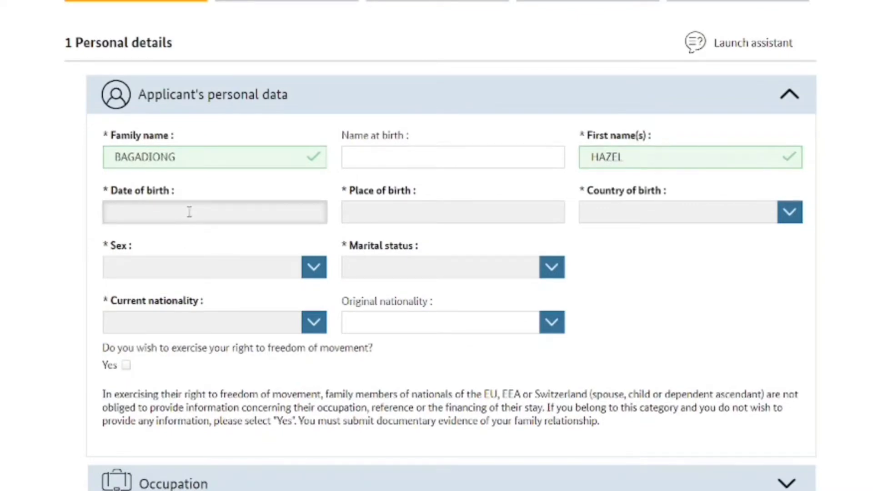
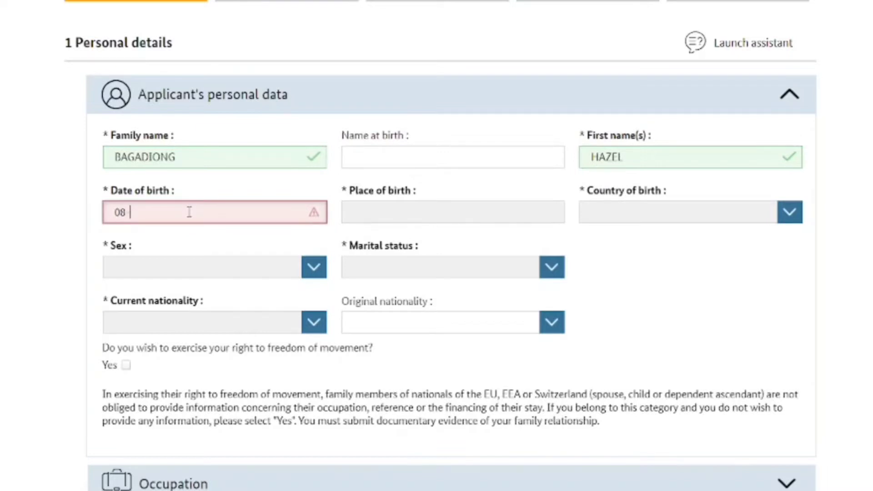
# Enter the applicant's place of birth and set the country of birth to Philippines
pyautogui.click(388, 204)
pyautogui.scroll(1, 356, 236)
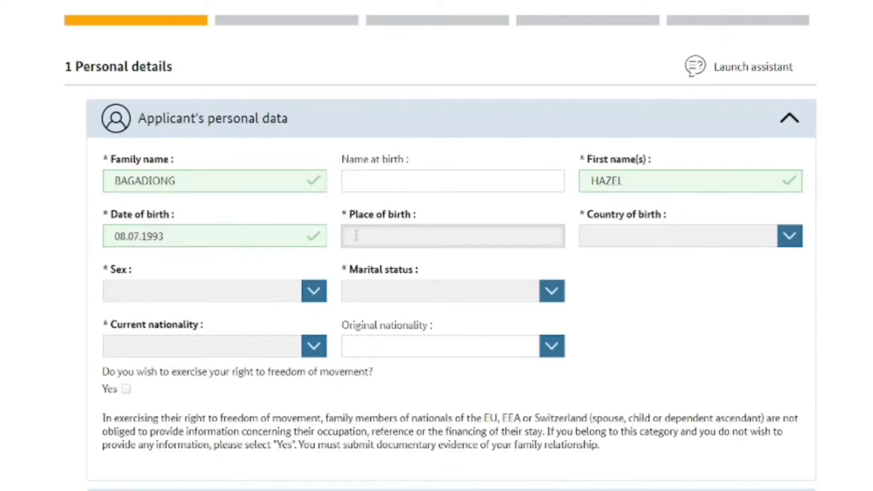
pyautogui.write('VI')
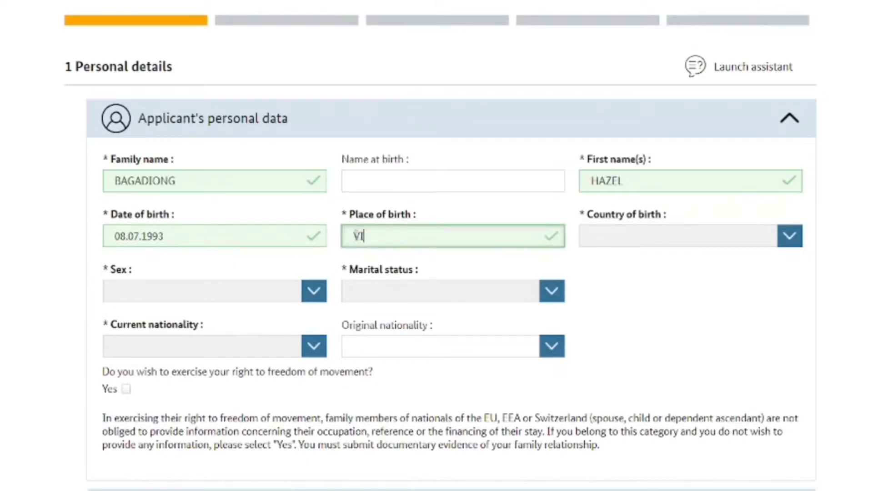
pyautogui.write('RAC CATANDUANES')
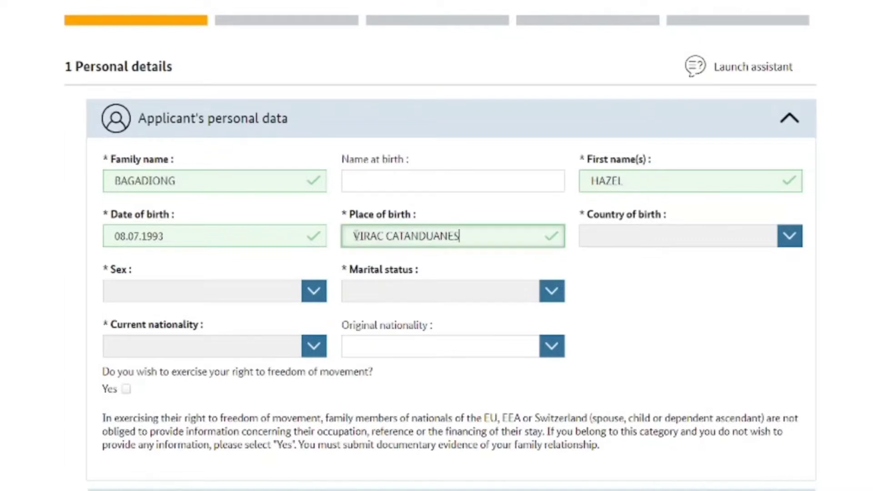
pyautogui.click(789, 245)
pyautogui.moveTo(796, 268); pyautogui.dragTo(800, 397)
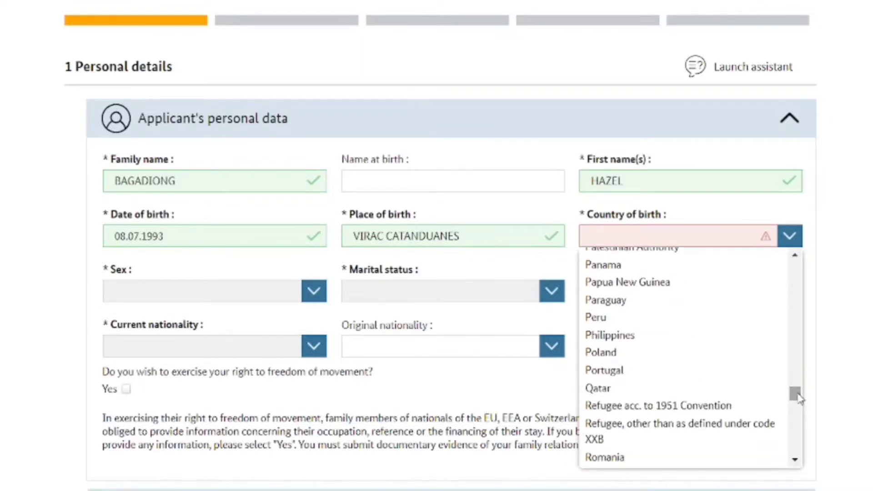
pyautogui.click(591, 339)
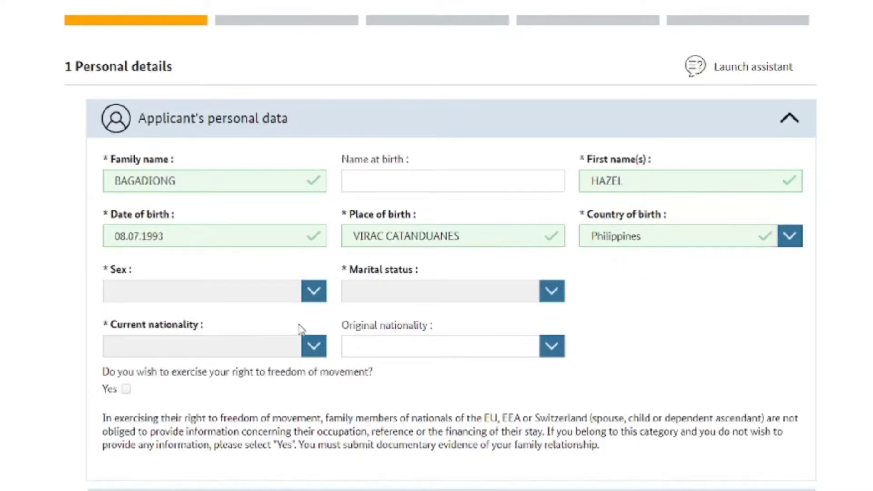
# Set sex to Female, marital status to Single, and current nationality to Philippines
pyautogui.click(321, 282)
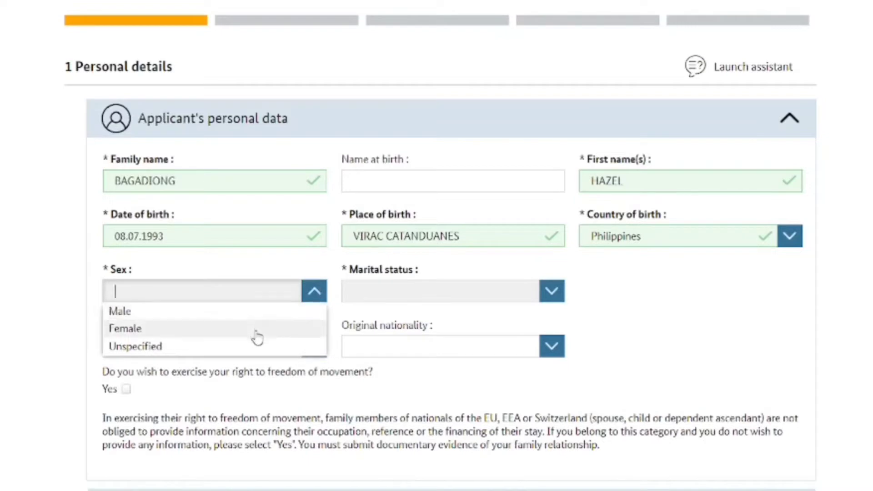
pyautogui.click(258, 336)
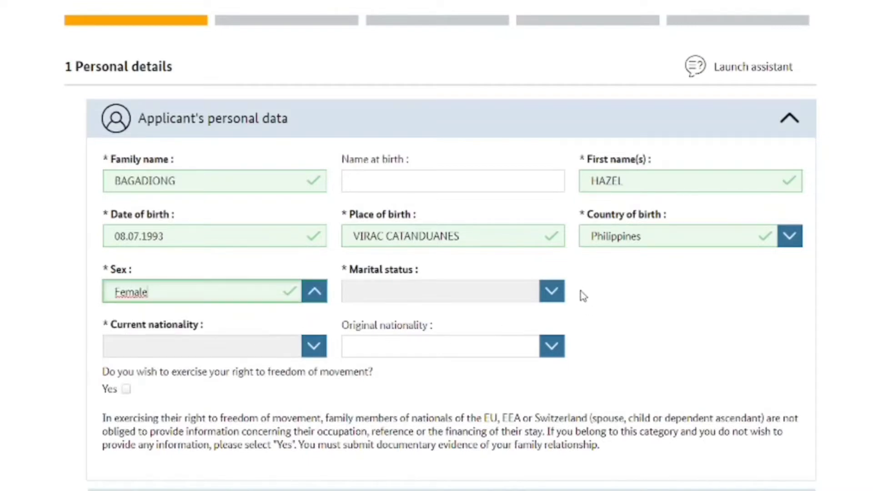
pyautogui.click(554, 295)
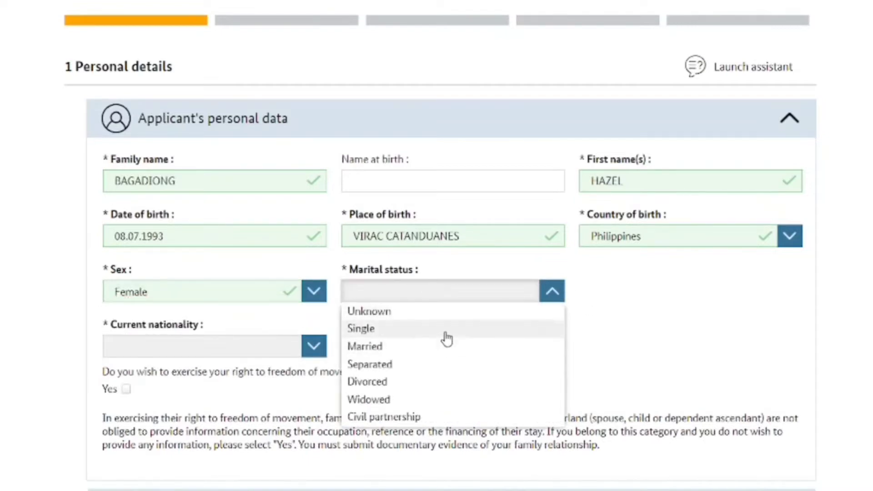
pyautogui.click(448, 339)
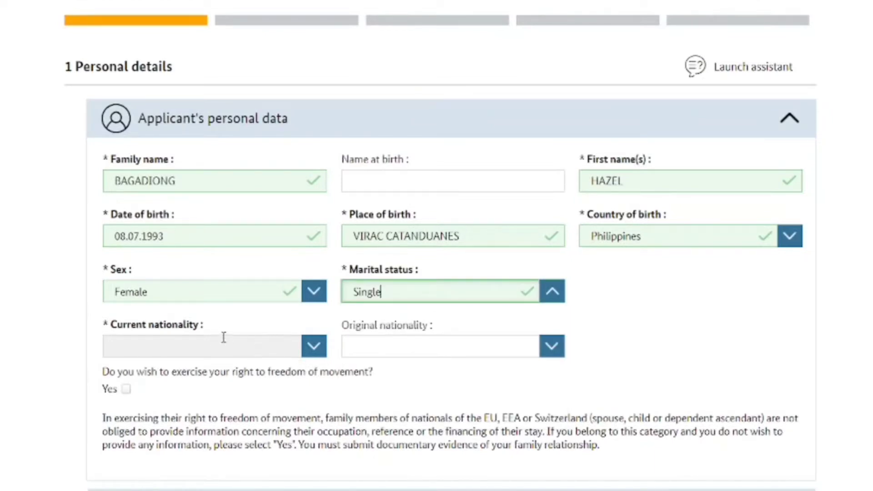
pyautogui.click(314, 352)
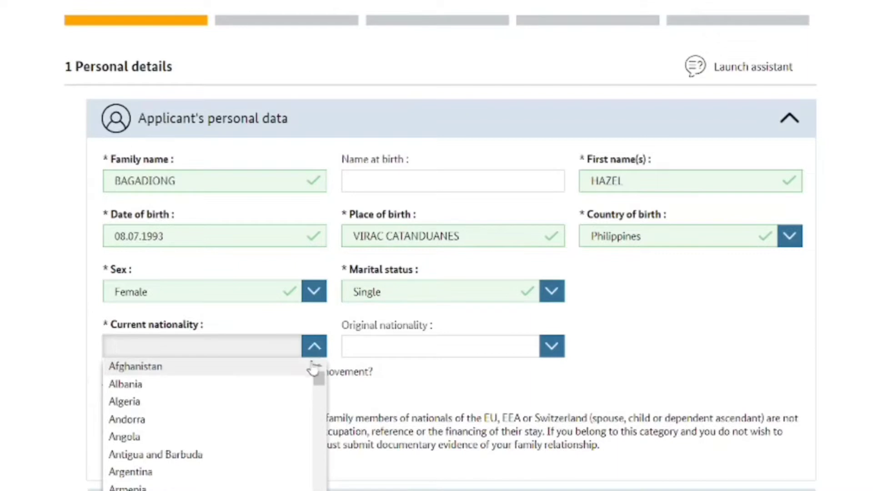
pyautogui.moveTo(320, 380); pyautogui.dragTo(322, 487)
pyautogui.click(128, 436)
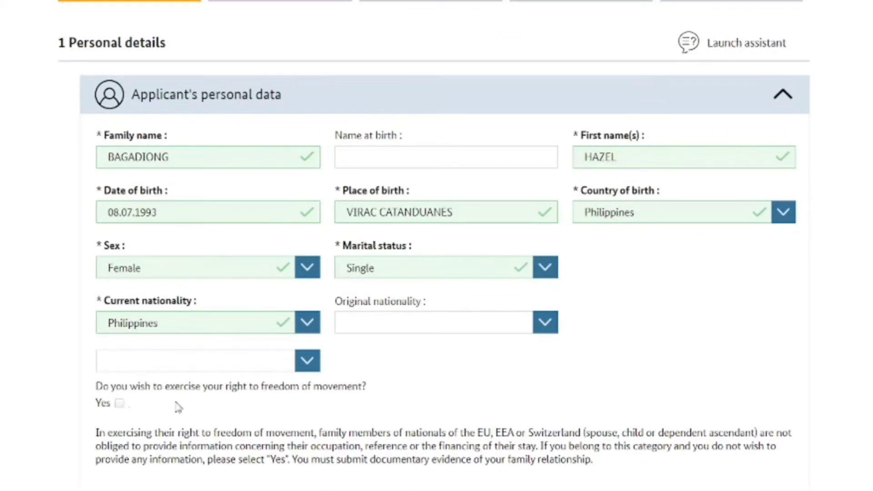
pyautogui.scroll(-5, 436, 245)
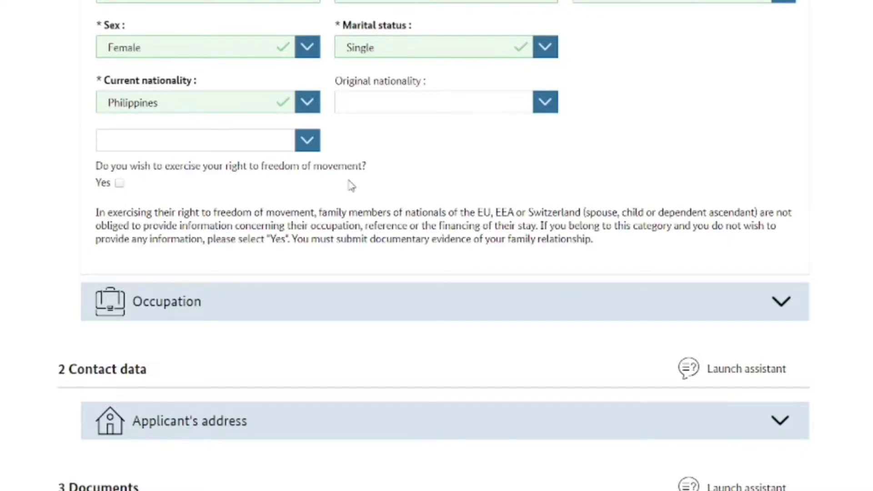
pyautogui.scroll(-3, 556, 162)
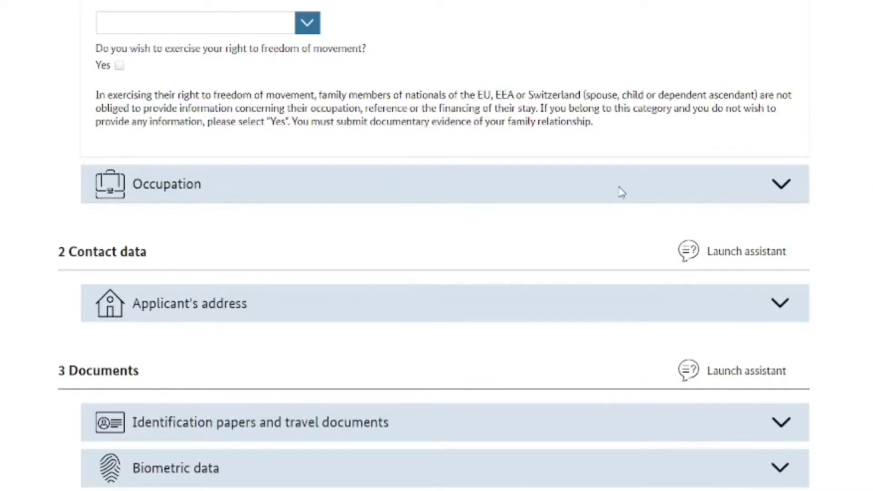
# Expand Occupation and set the current occupation to Teacher
pyautogui.click(781, 188)
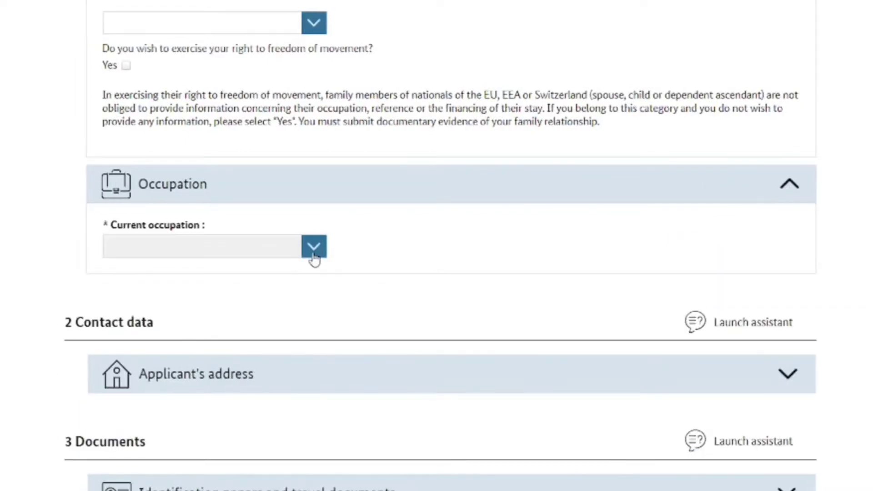
pyautogui.click(284, 246)
pyautogui.write('Teacher')
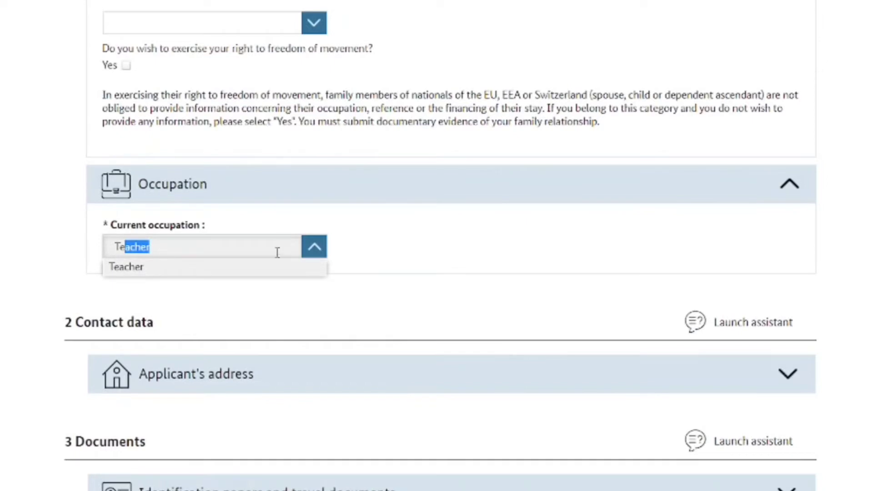
pyautogui.click(272, 268)
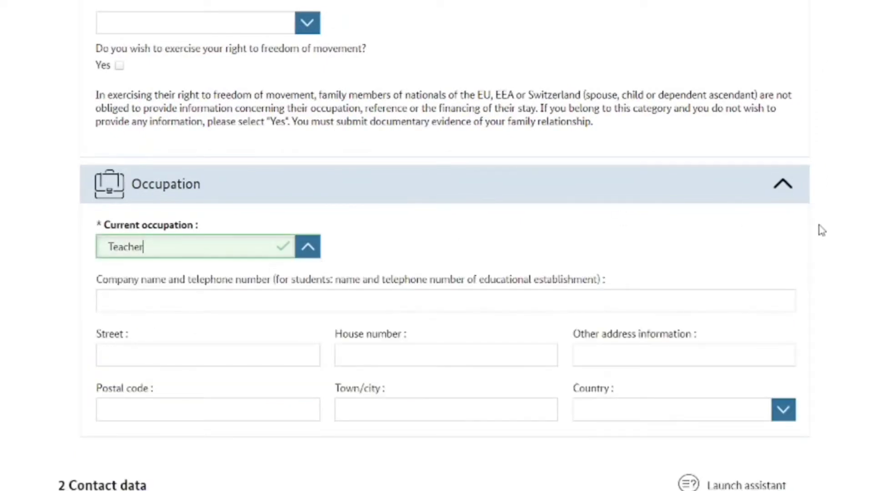
# Enter 'ABBEZ DEI SAINT AUGUSTINE SCHOOL' as the employer's company name
pyautogui.scroll(-3, 609, 109)
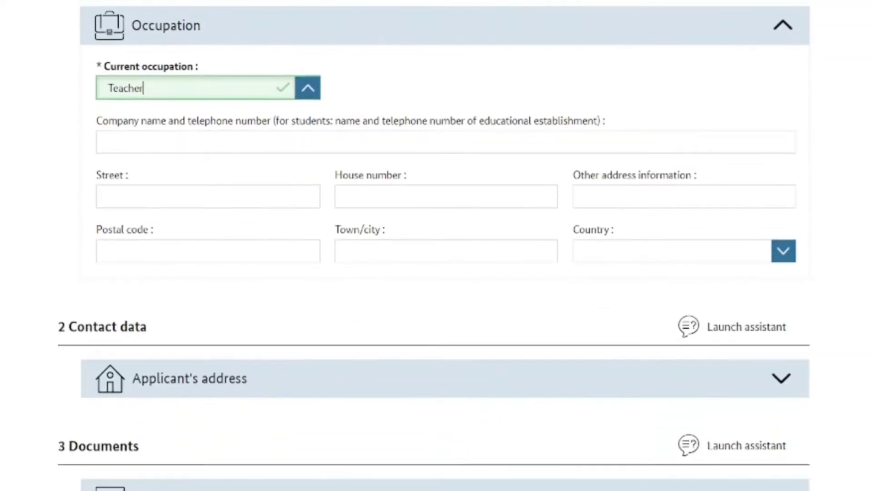
pyautogui.scroll(-1, 608, 109)
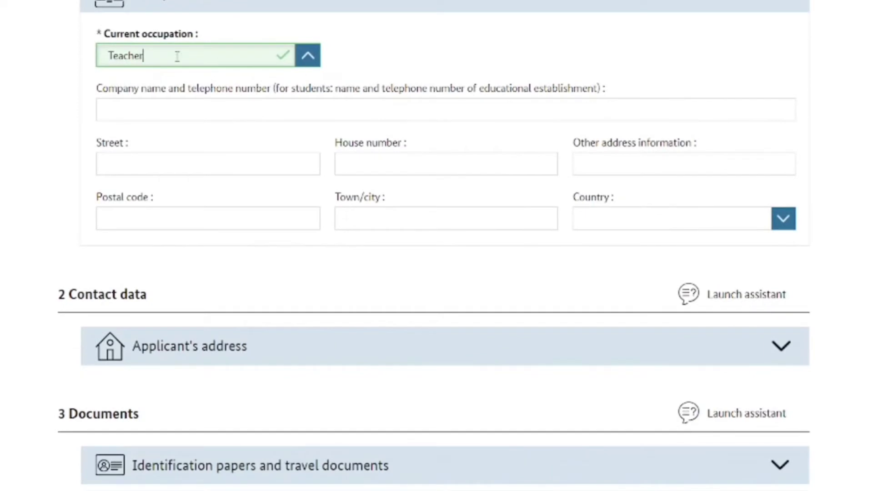
pyautogui.click(164, 106)
pyautogui.write('ABBE')
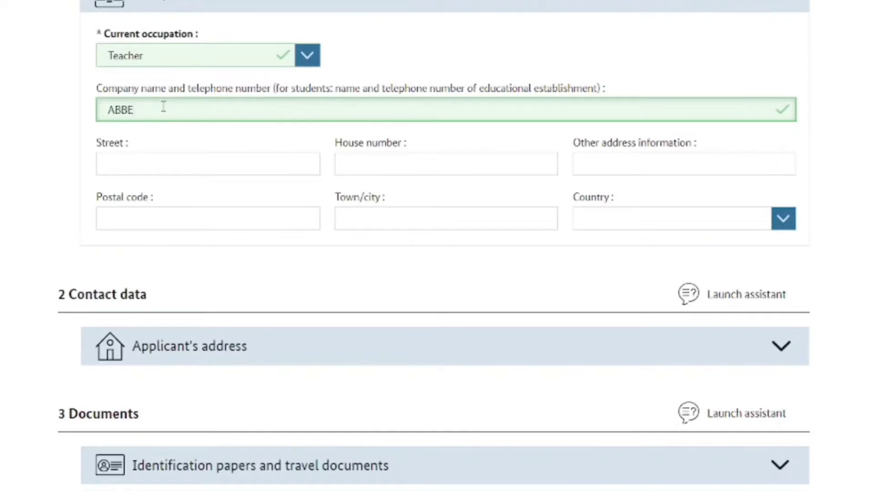
pyautogui.write('Z DEI SAINT AUGUSTINE')
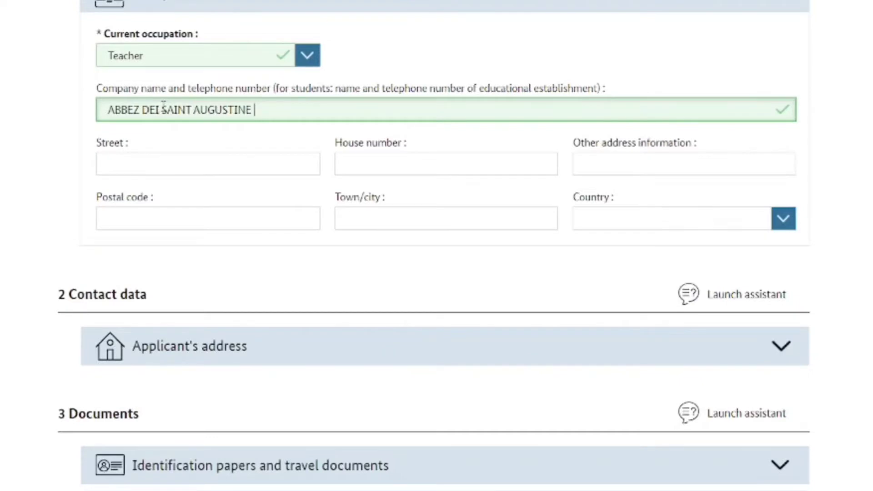
pyautogui.write(' SCHOOL')
# Enter the employer's street and house number, correcting a mistyped house number
pyautogui.click(148, 157)
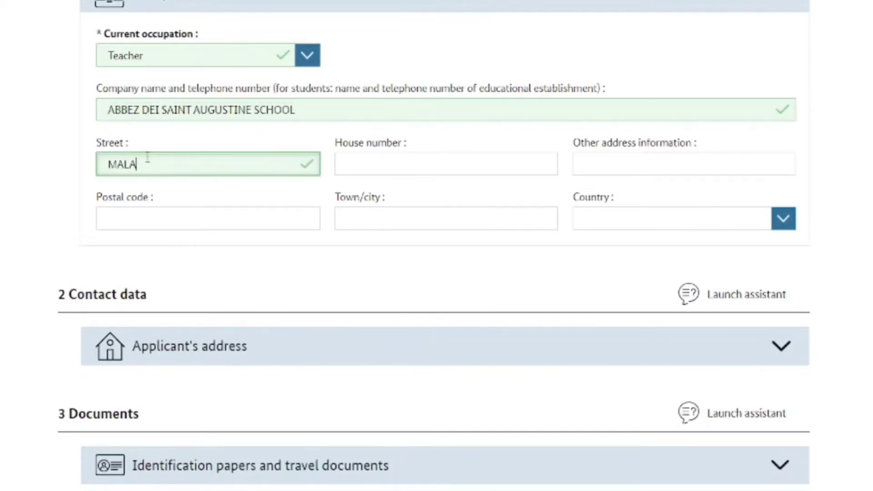
pyautogui.click(366, 165)
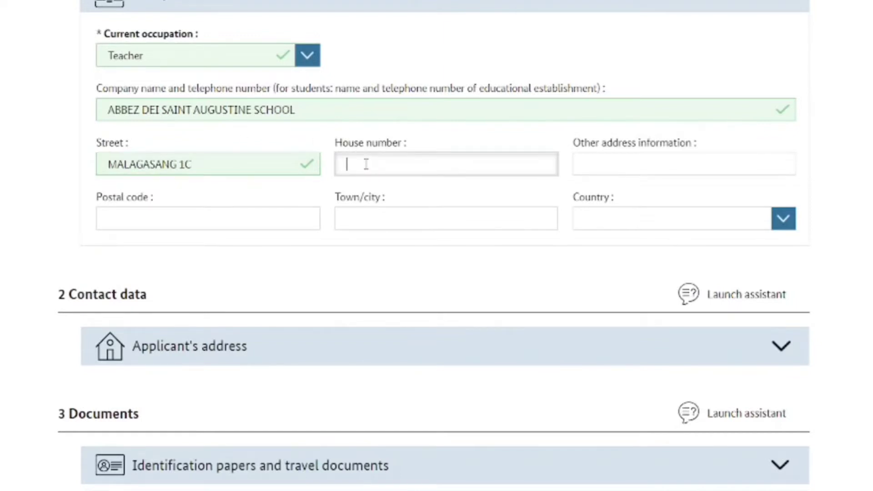
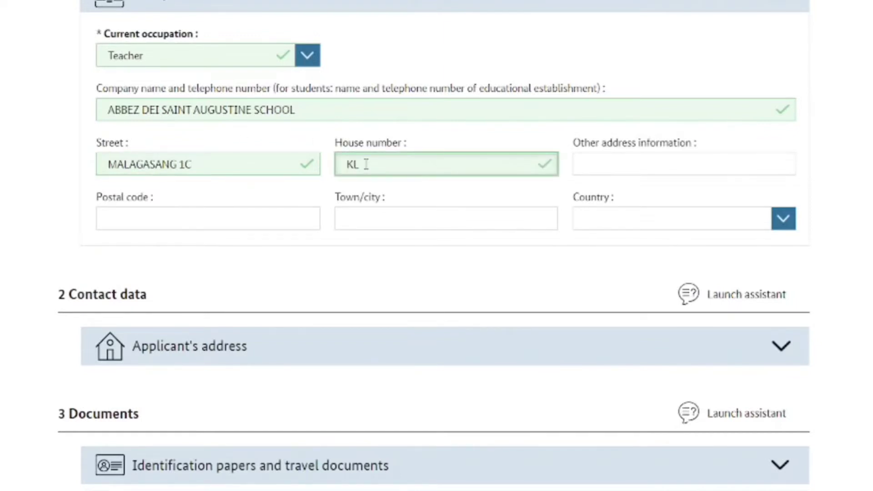
# Enter the employer's postal code and town, and set its country to Philippines
pyautogui.click(273, 209)
pyautogui.write('410')
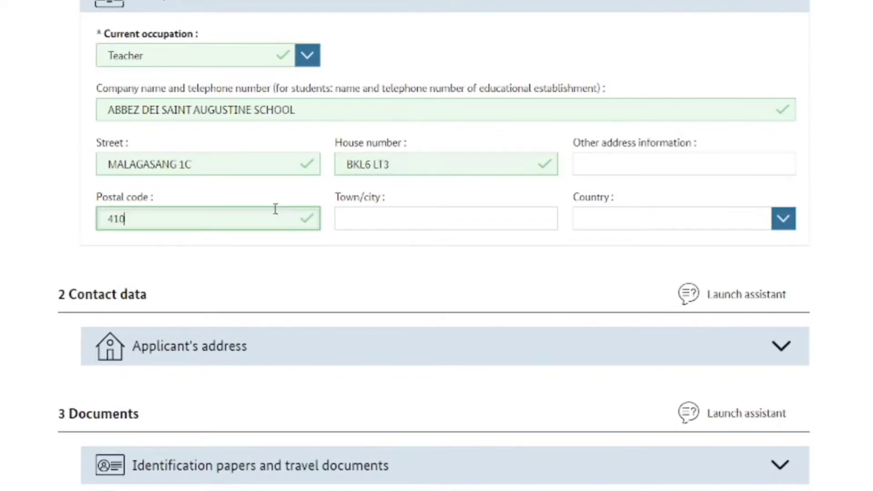
pyautogui.write('3')
pyautogui.click(501, 224)
pyautogui.write('IMUS')
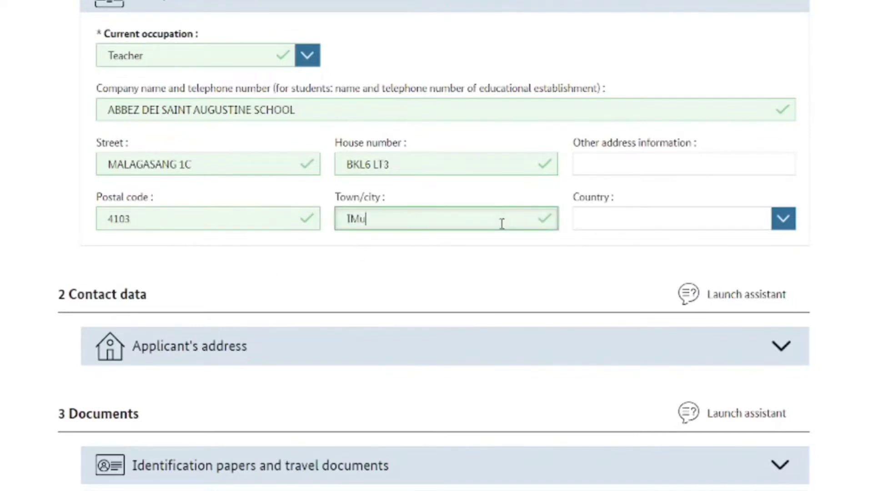
pyautogui.write(' CAVITE')
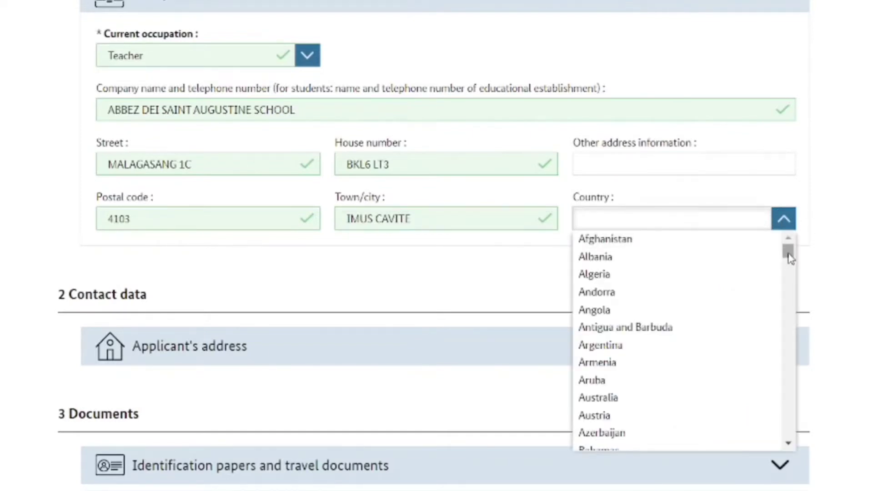
pyautogui.moveTo(790, 254); pyautogui.dragTo(800, 382)
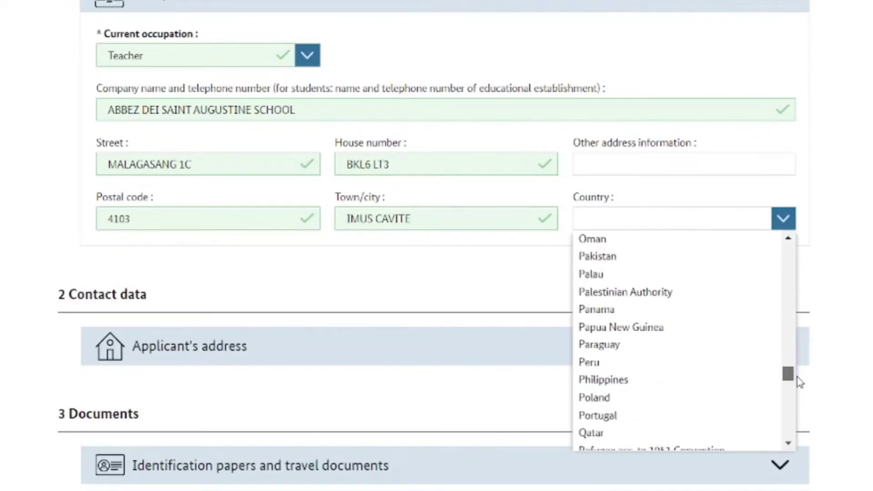
pyautogui.click(642, 385)
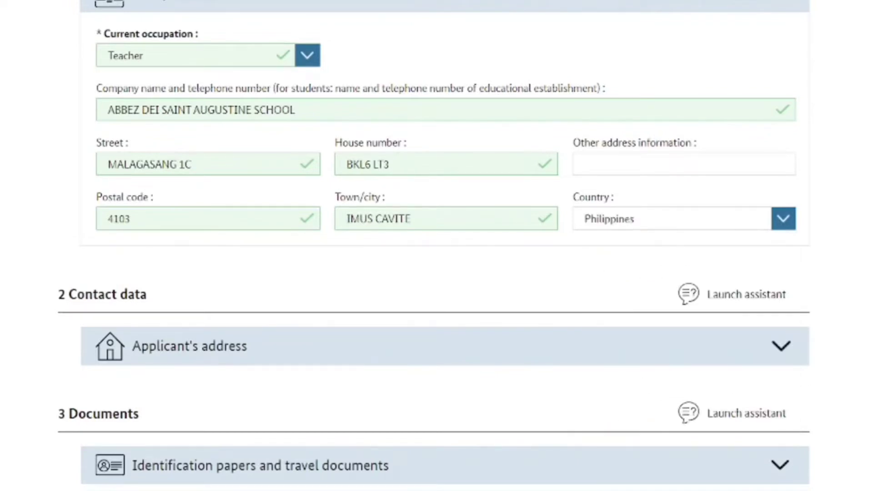
pyautogui.scroll(-5, 437, 246)
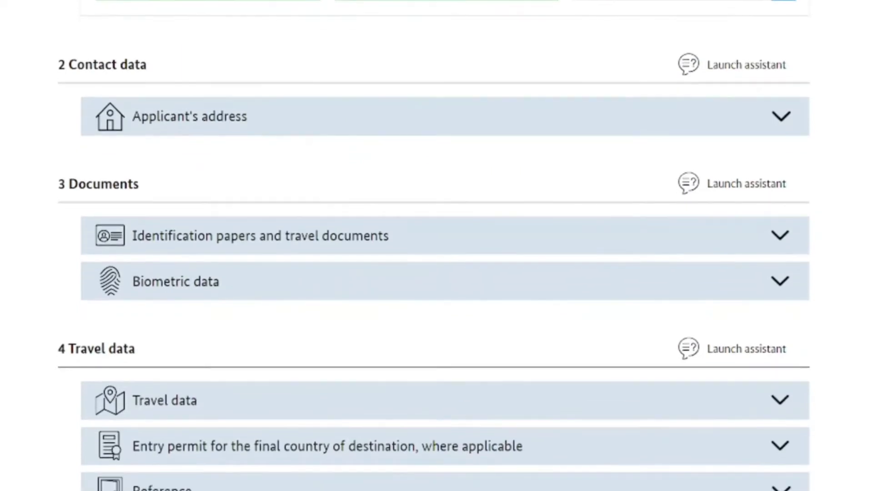
pyautogui.scroll(-2, 436, 245)
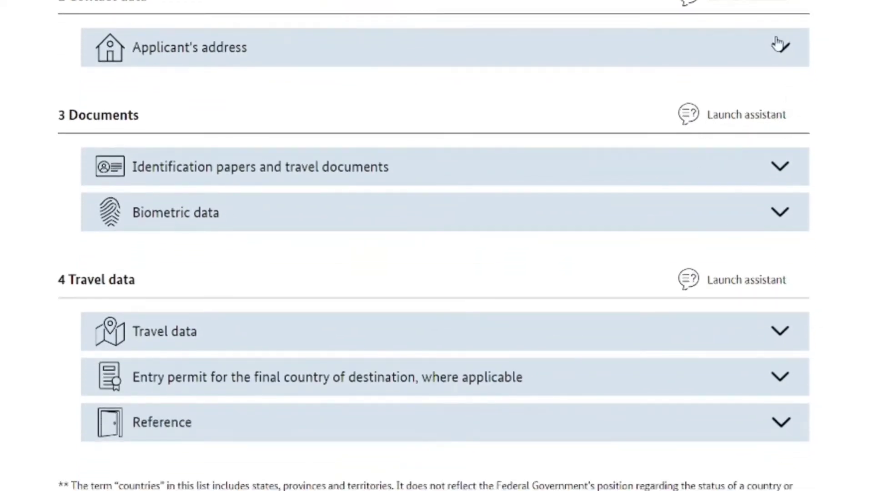
# Expand Applicant's address and enter the street and house number
pyautogui.click(779, 45)
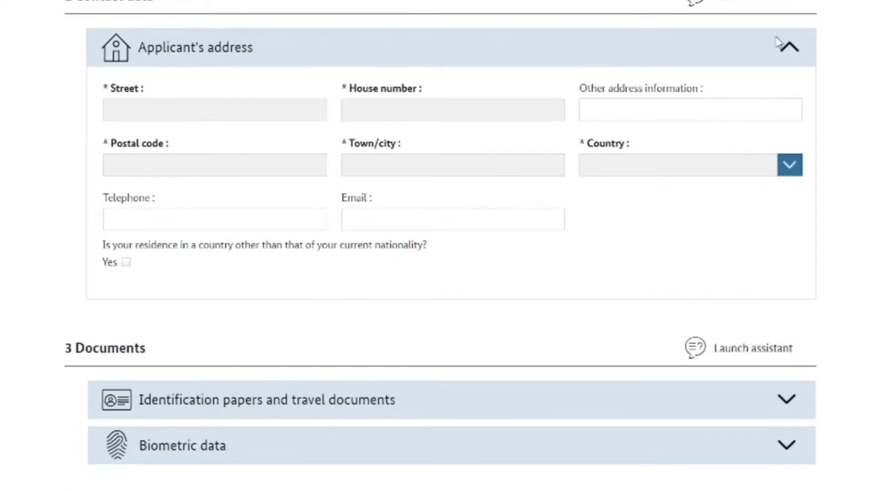
pyautogui.press('Tab')
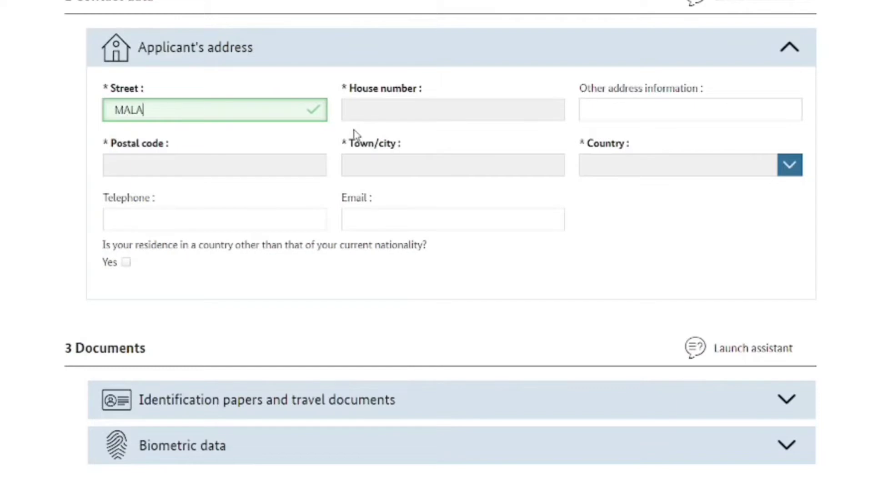
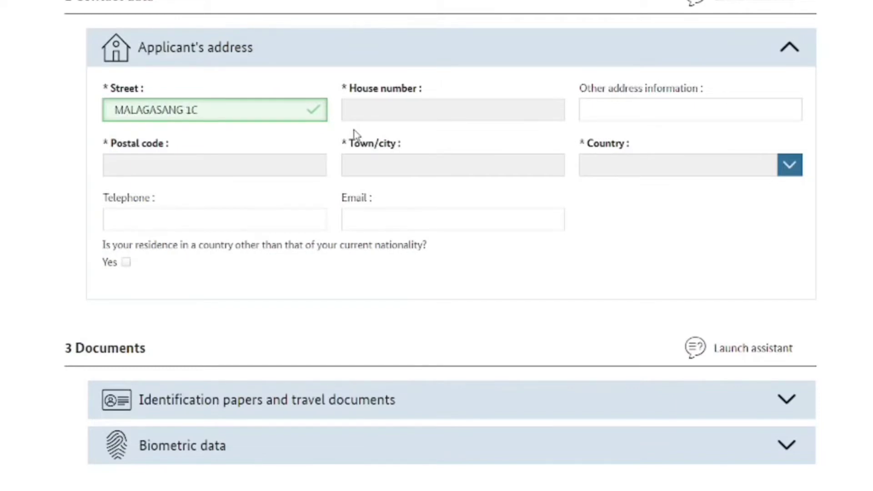
pyautogui.click(417, 116)
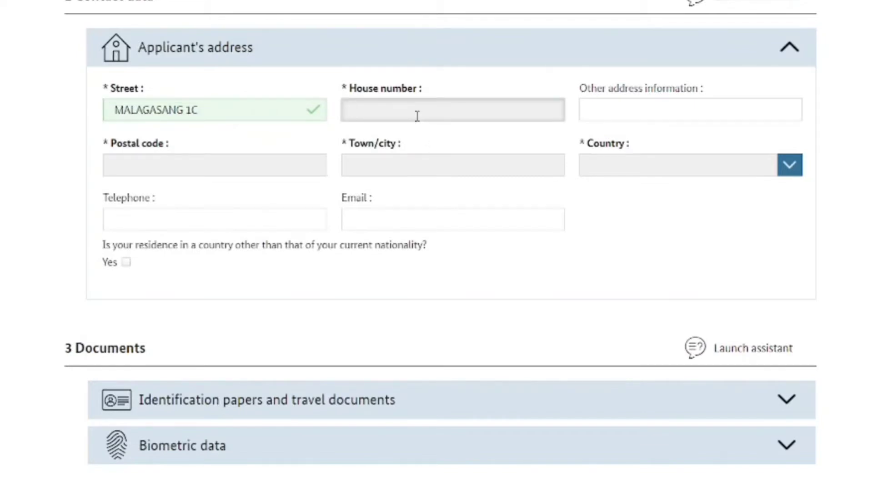
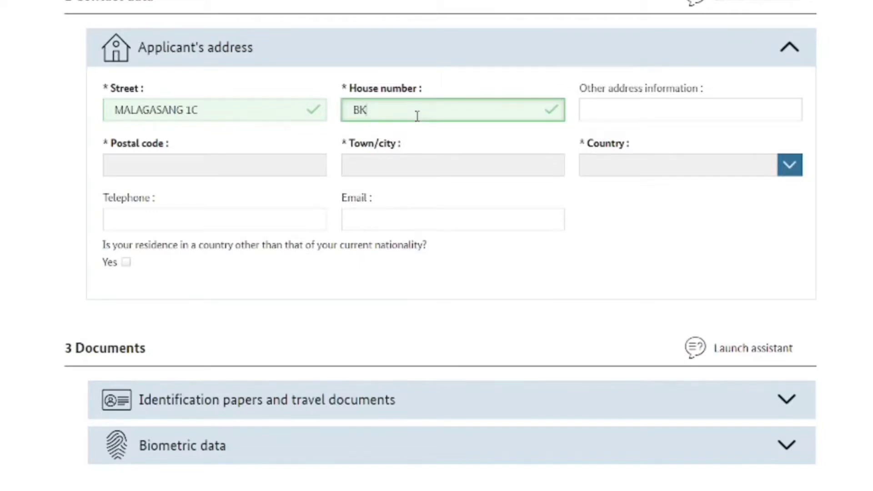
# Enter the applicant's postal code and town, and set the country to Philippines
pyautogui.click(315, 164)
pyautogui.write('4103')
pyautogui.press('Tab')
pyautogui.click(594, 189)
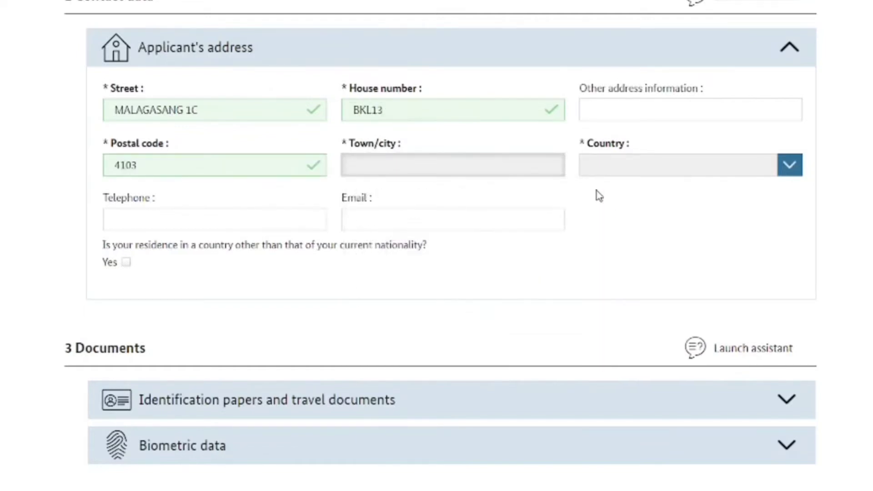
pyautogui.write('IMU')
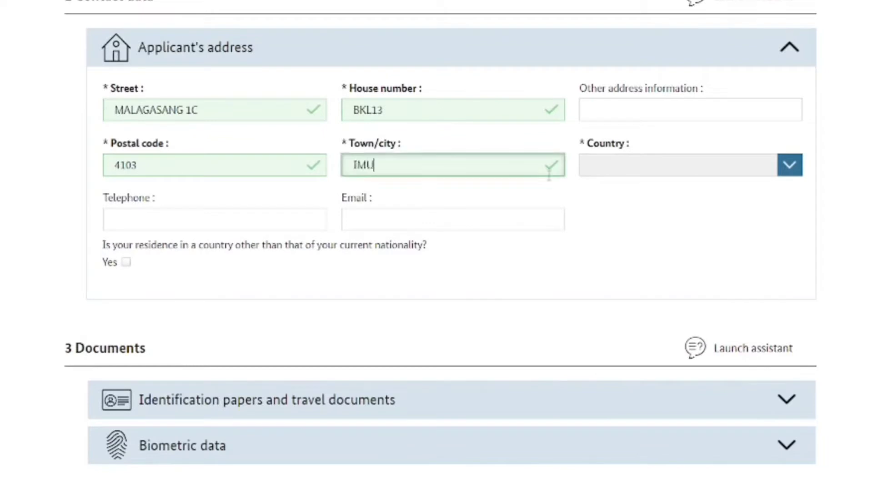
pyautogui.write('S CAVITE')
pyautogui.click(781, 172)
pyautogui.click(783, 170)
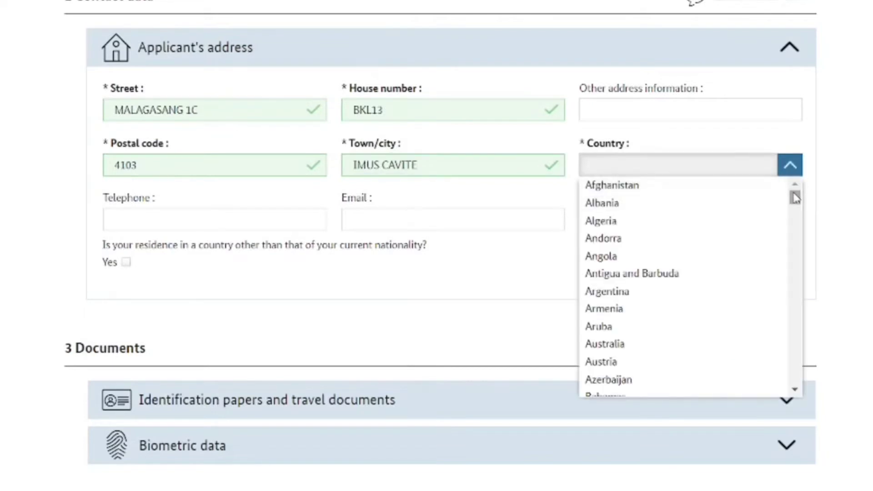
pyautogui.moveTo(797, 200); pyautogui.dragTo(799, 324)
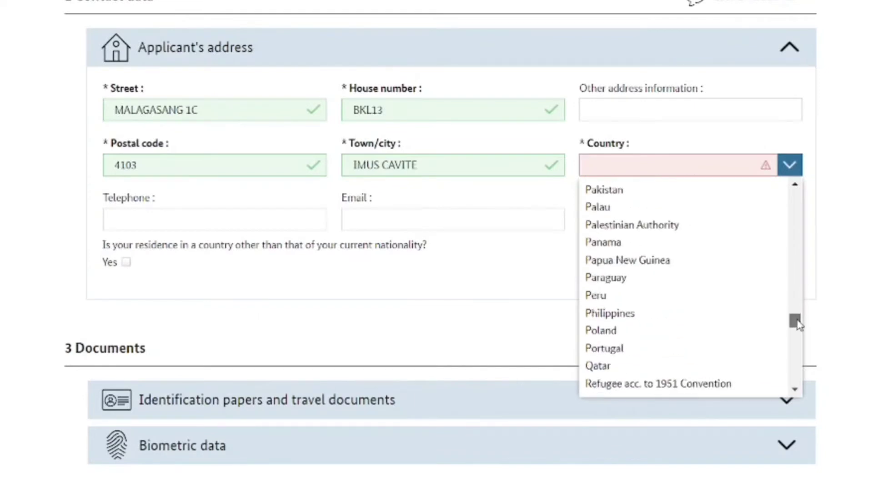
pyautogui.click(602, 314)
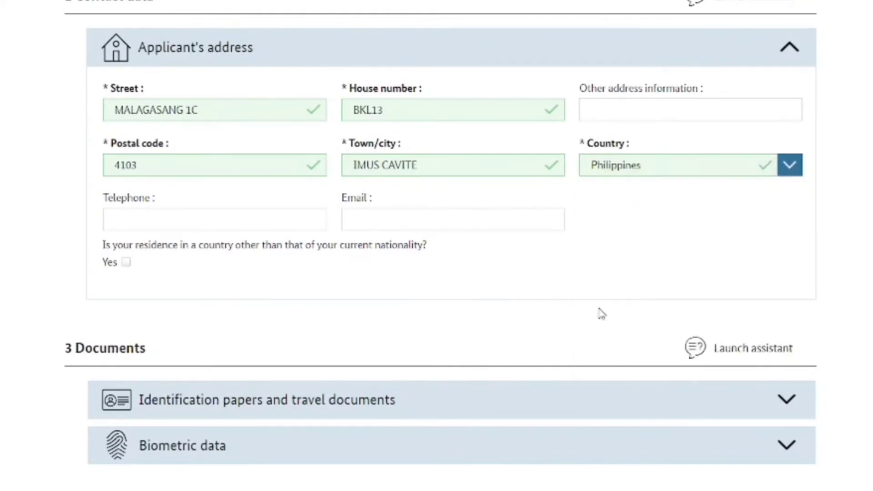
# Enter the applicant's telephone number and move to the e-mail field
pyautogui.click(126, 218)
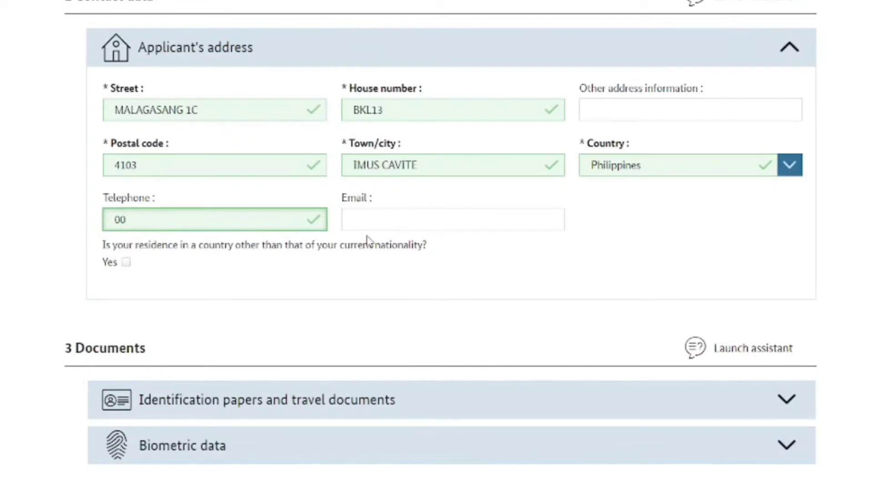
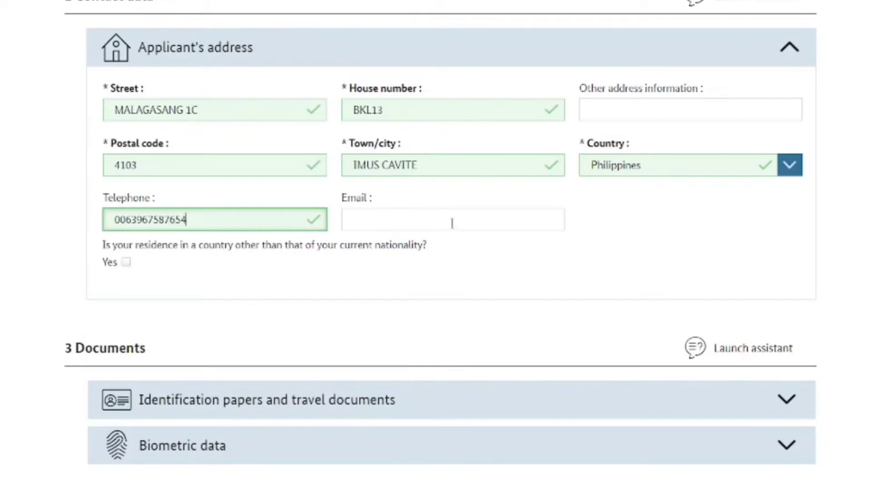
pyautogui.click(406, 221)
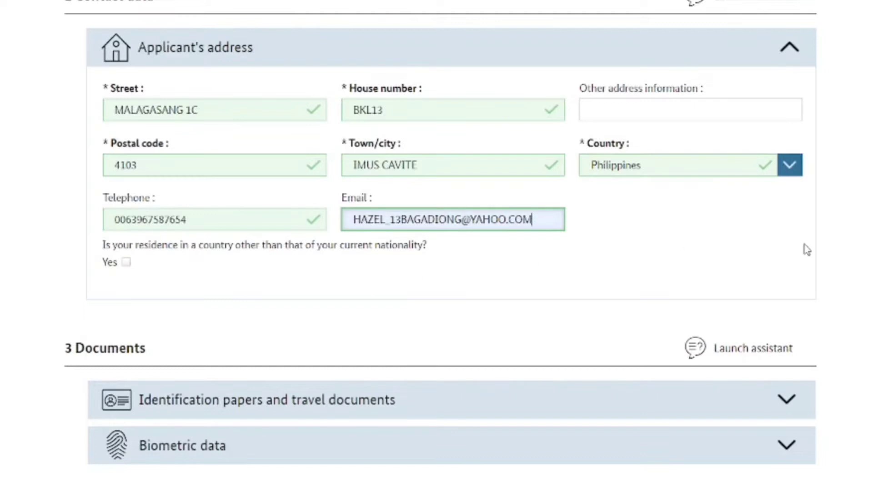
pyautogui.scroll(-3, 495, 224)
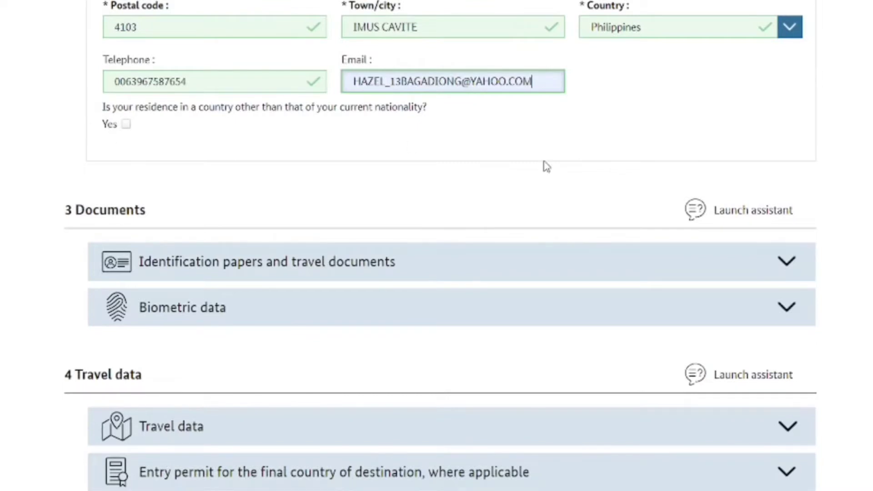
pyautogui.scroll(-4, 600, 280)
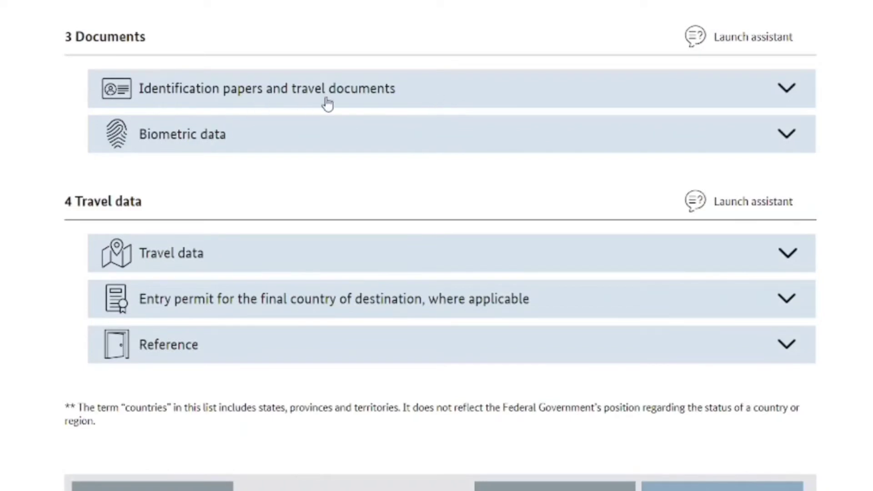
# Expand the travel documents section, choose Ordinary passport, and enter the passport number
pyautogui.click(786, 91)
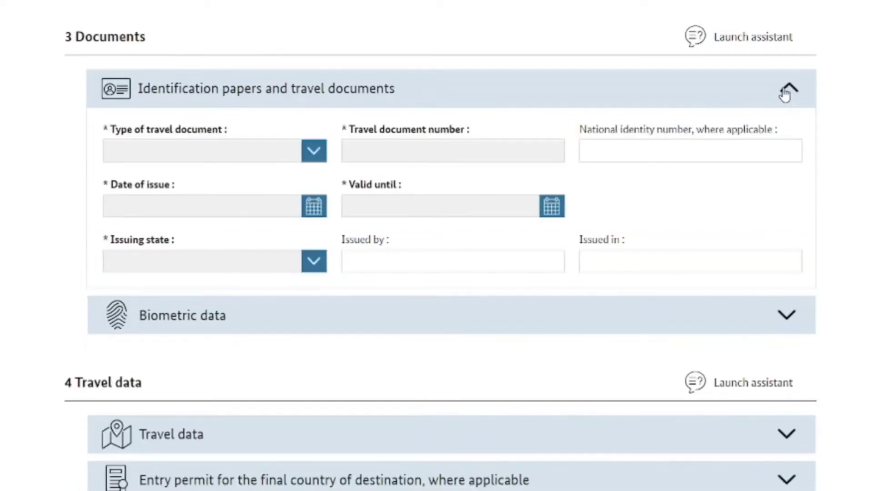
pyautogui.click(313, 151)
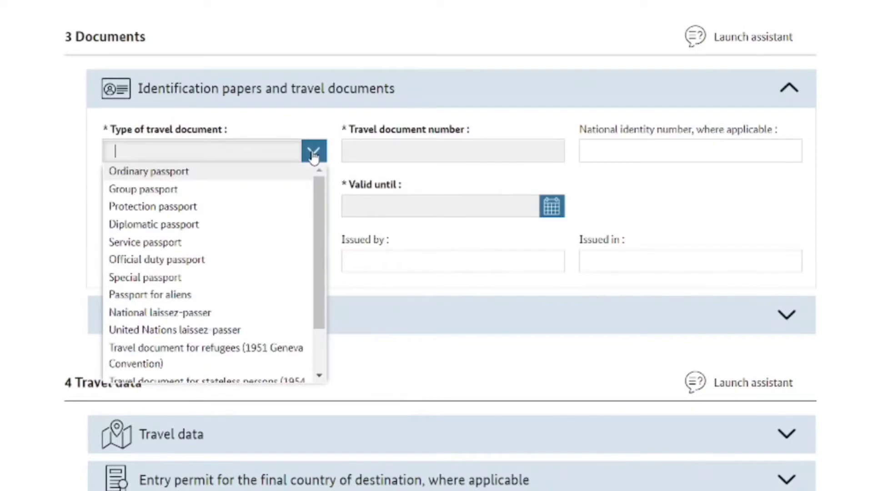
pyautogui.click(214, 178)
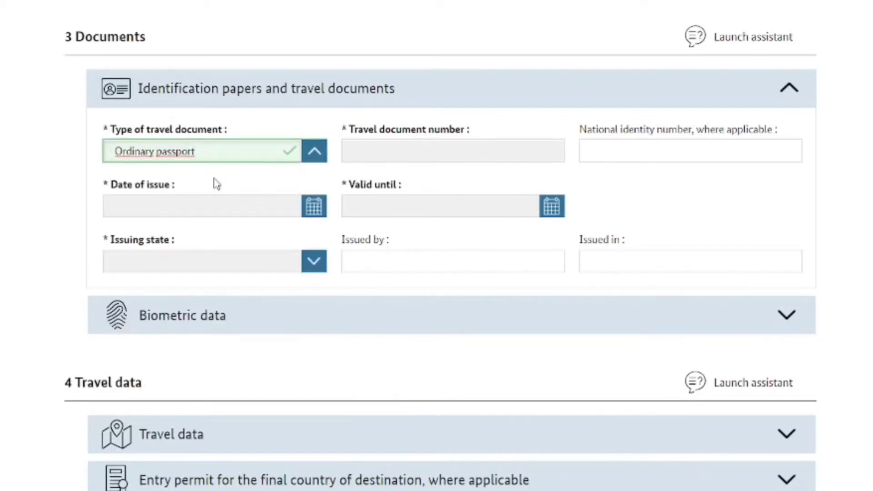
pyautogui.click(458, 146)
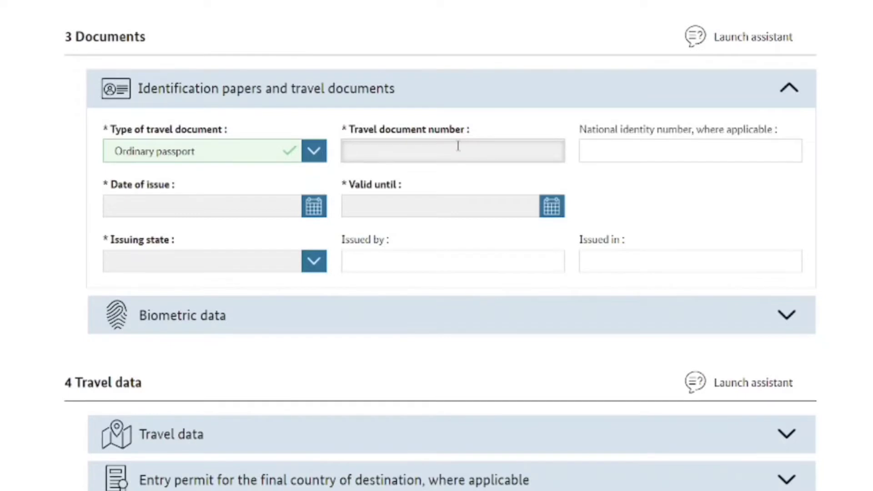
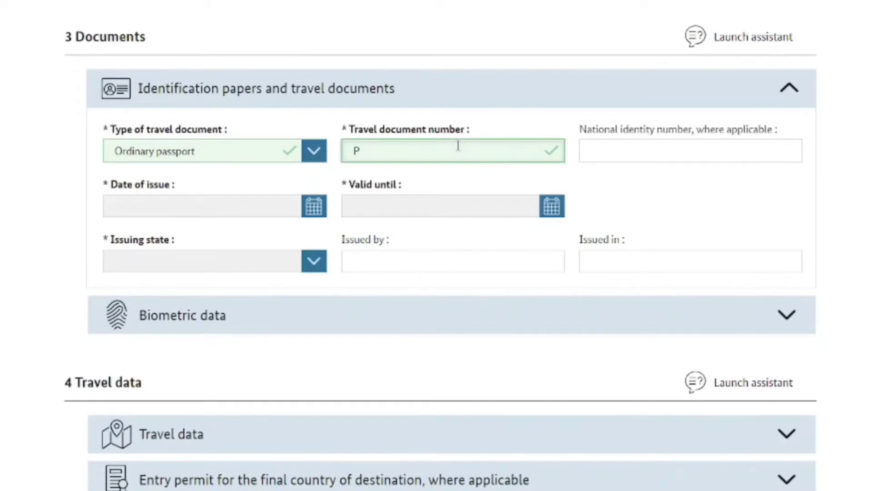
pyautogui.click(450, 178)
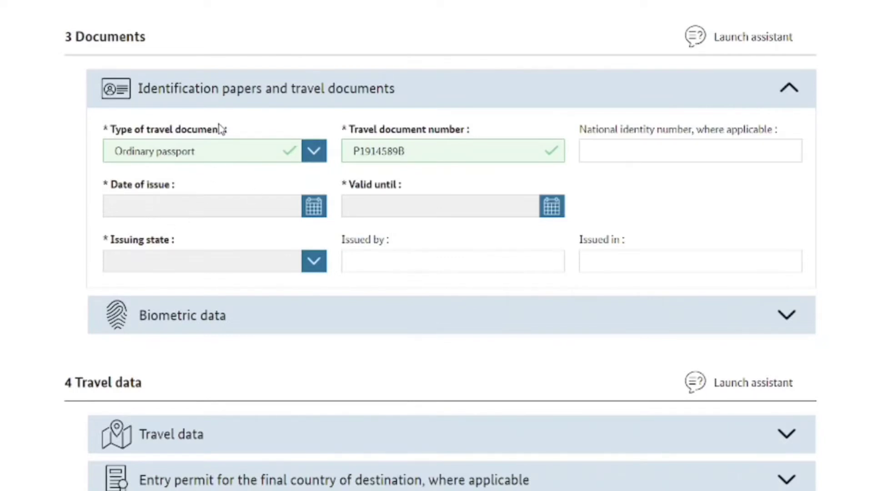
# Set the passport's issue date to 11.02.2017 and expiry date to 10.02.2022
pyautogui.click(310, 216)
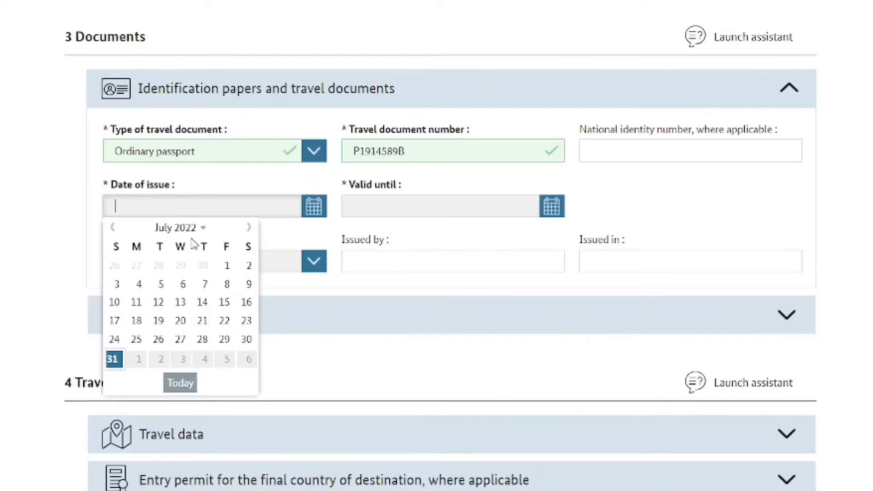
pyautogui.write('2017-')
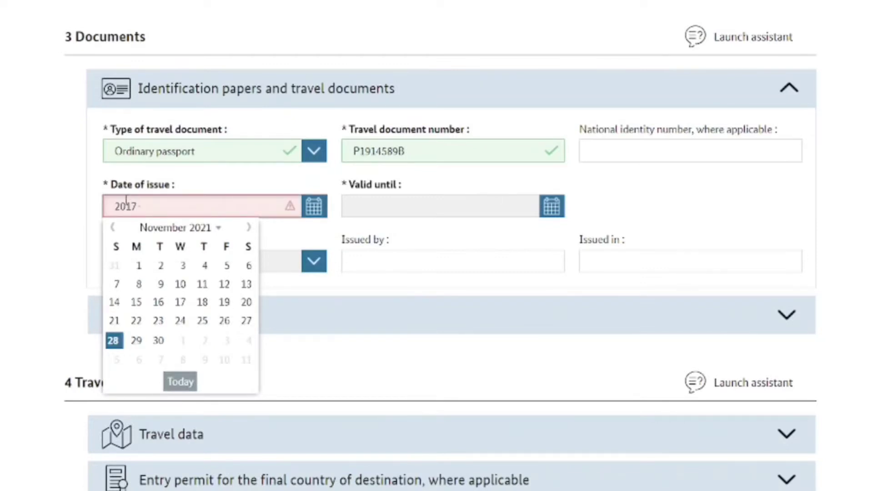
pyautogui.write('02-11')
pyautogui.click(302, 237)
pyautogui.click(359, 208)
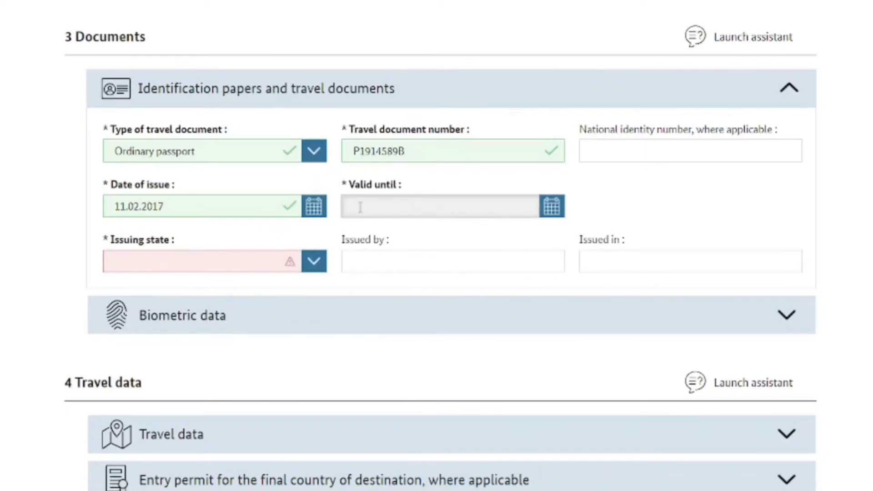
pyautogui.write('2022-0')
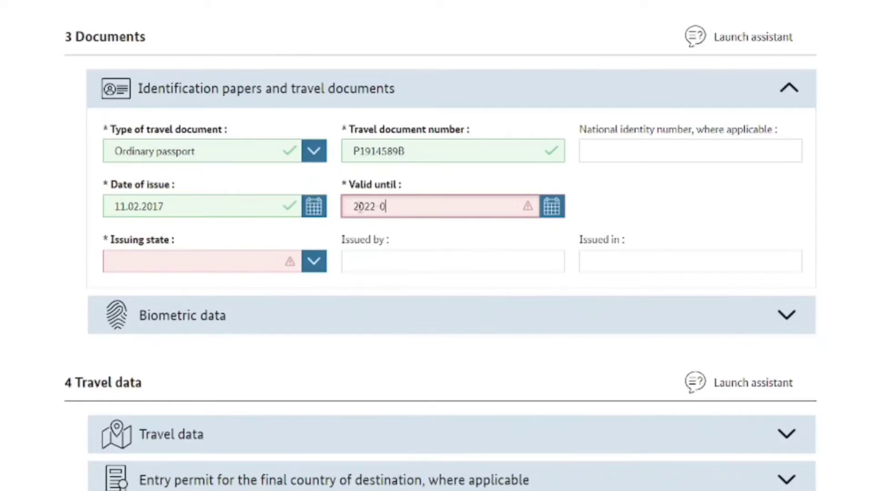
pyautogui.write('-10')
pyautogui.click(322, 284)
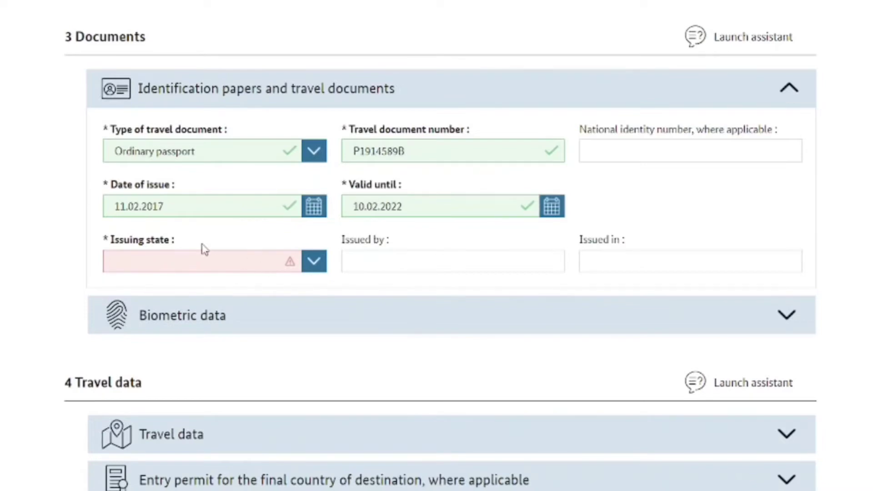
# Set the passport's issuing state to Philippines
pyautogui.click(317, 270)
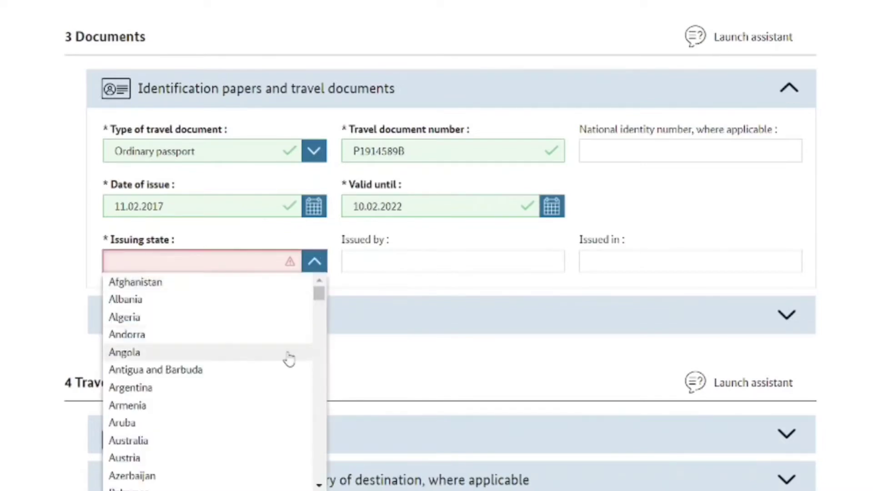
pyautogui.scroll(-20, 326, 400)
pyautogui.click(165, 350)
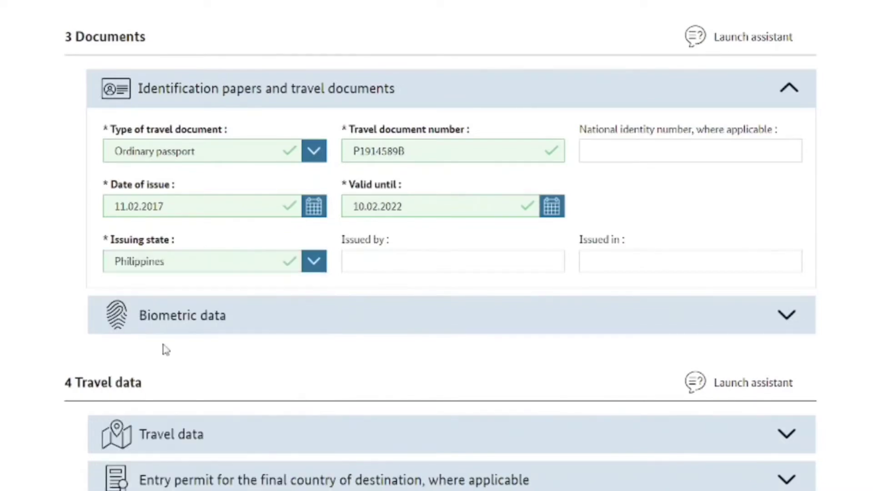
pyautogui.click(376, 267)
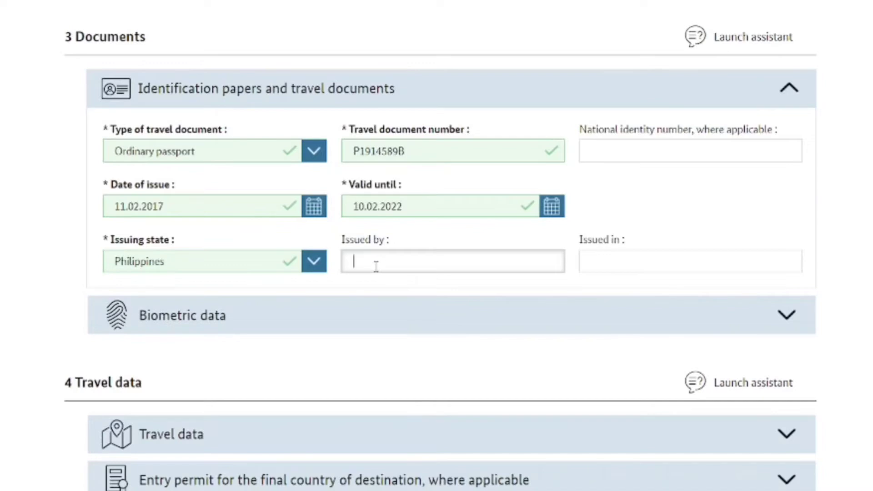
# Enter DFA ASEANA as issuing authority and MANILA as place of issue, then expand Biometric data
pyautogui.write('DFA ')
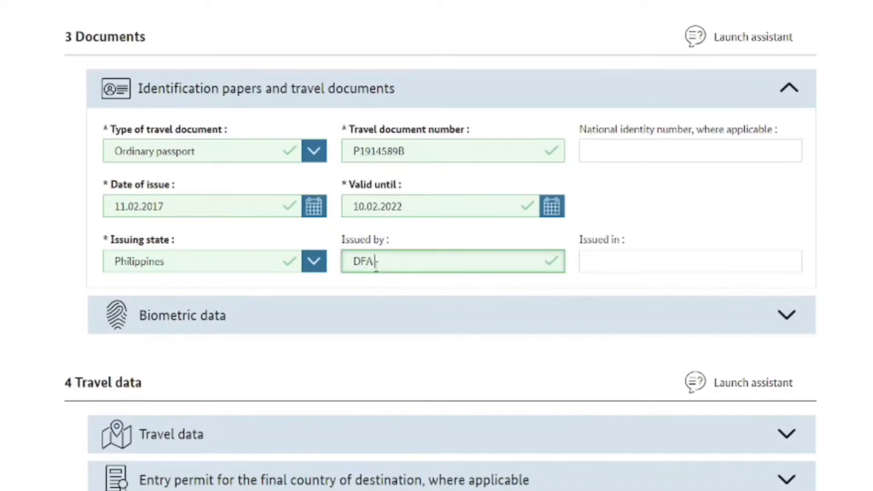
pyautogui.write('ASEANA')
pyautogui.click(596, 263)
pyautogui.write('MAN')
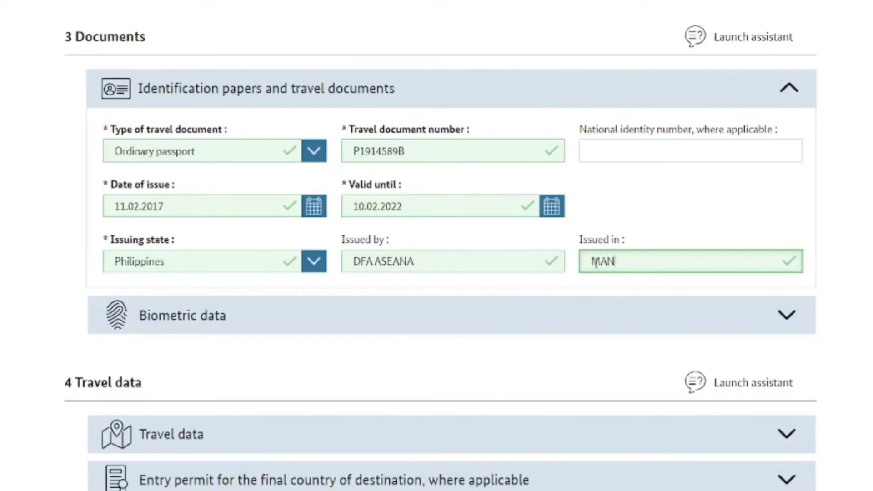
pyautogui.write('ILA')
pyautogui.click(787, 315)
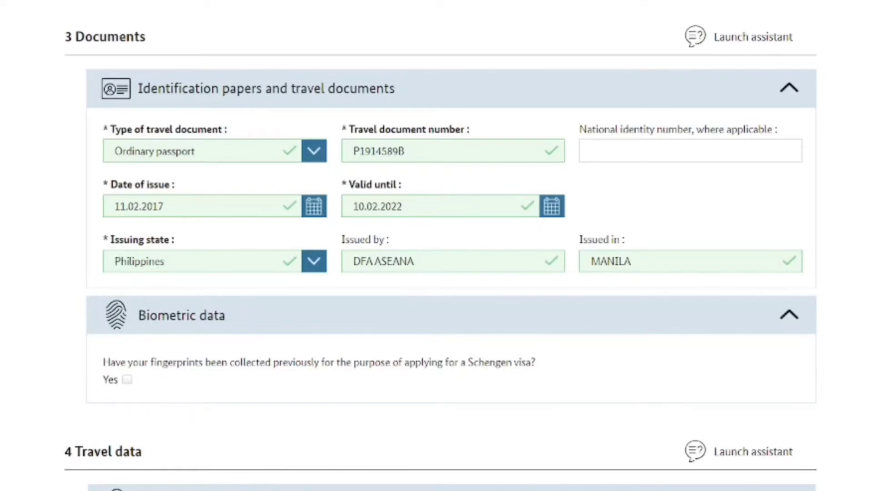
# Expand section 4's Travel data to show the empty purpose, destination and date fields
pyautogui.scroll(-5, 680, 205)
pyautogui.scroll(3, 680, 205)
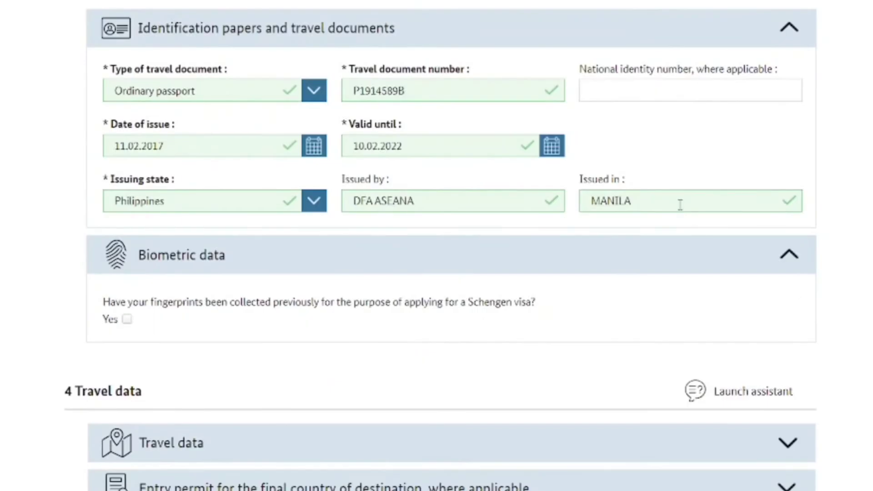
pyautogui.scroll(-4, 437, 246)
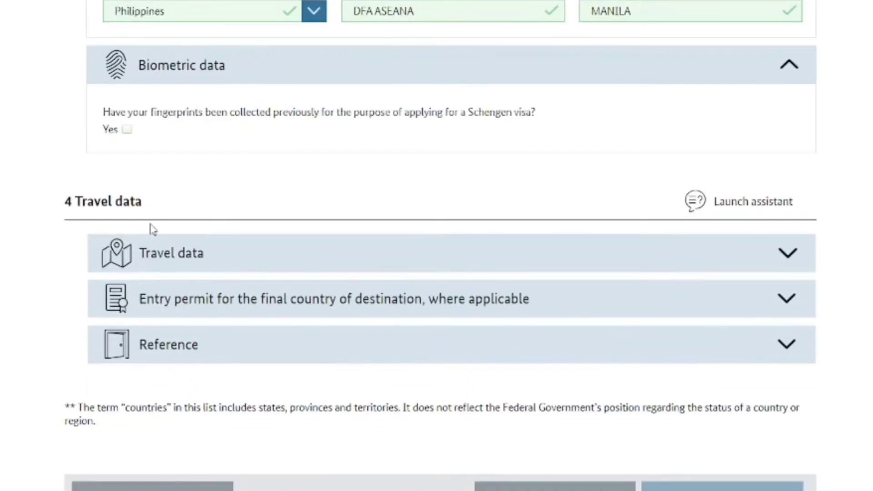
pyautogui.click(785, 264)
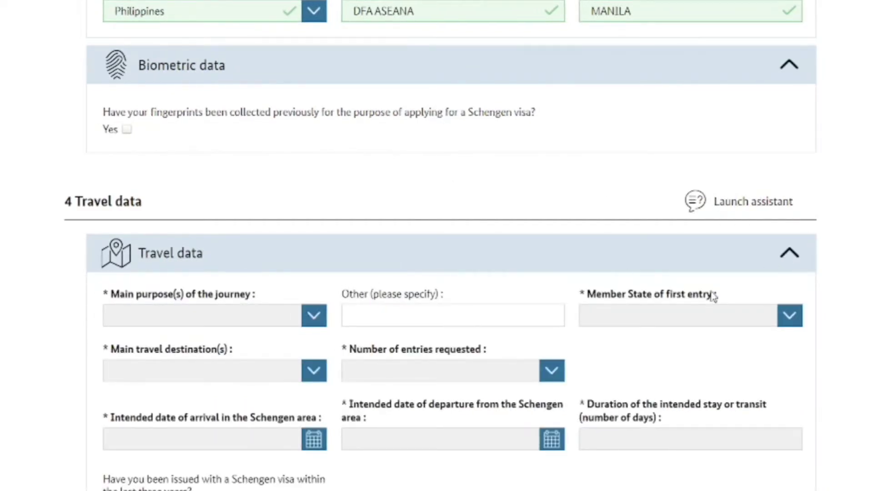
pyautogui.scroll(-4, 437, 246)
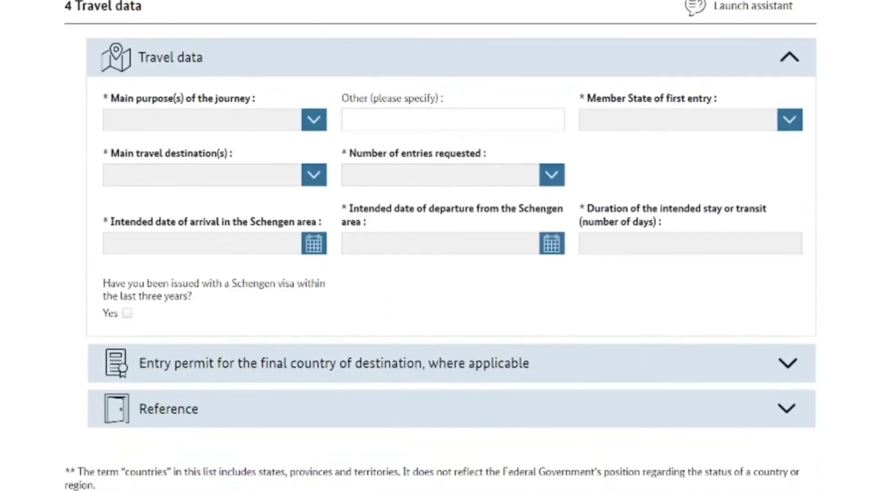
# Choose Visit of family or friends and Tourism as journey purposes, leaving the third and other-purpose fields empty
pyautogui.click(315, 120)
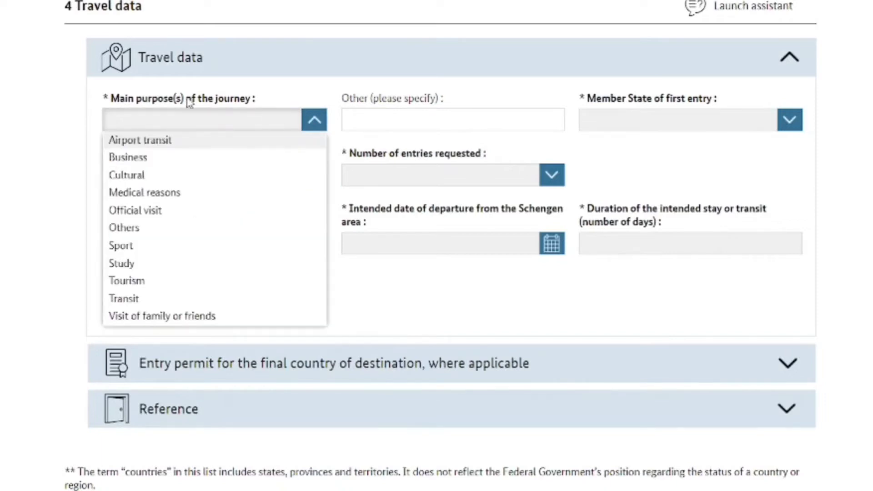
pyautogui.click(175, 317)
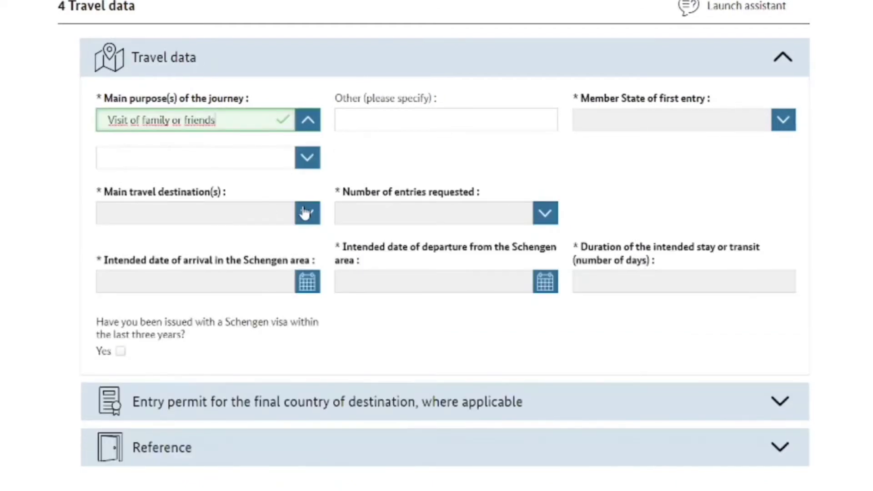
pyautogui.click(309, 163)
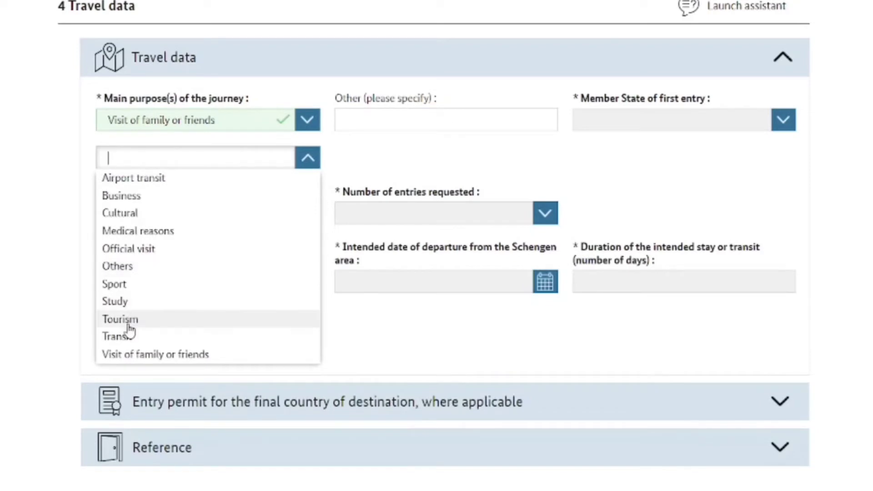
pyautogui.click(129, 326)
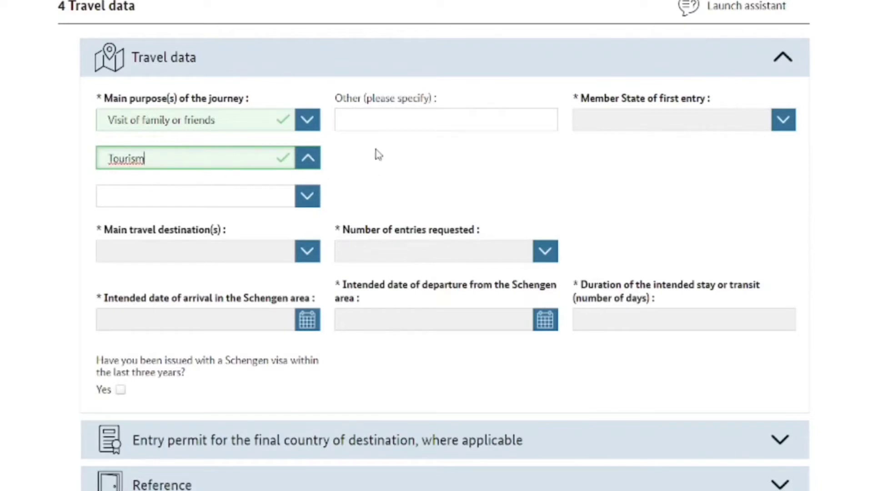
pyautogui.click(308, 198)
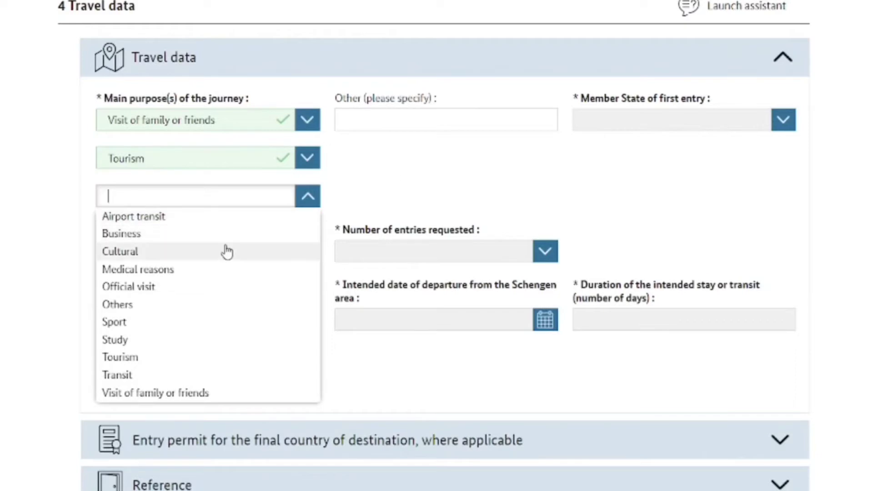
pyautogui.click(410, 192)
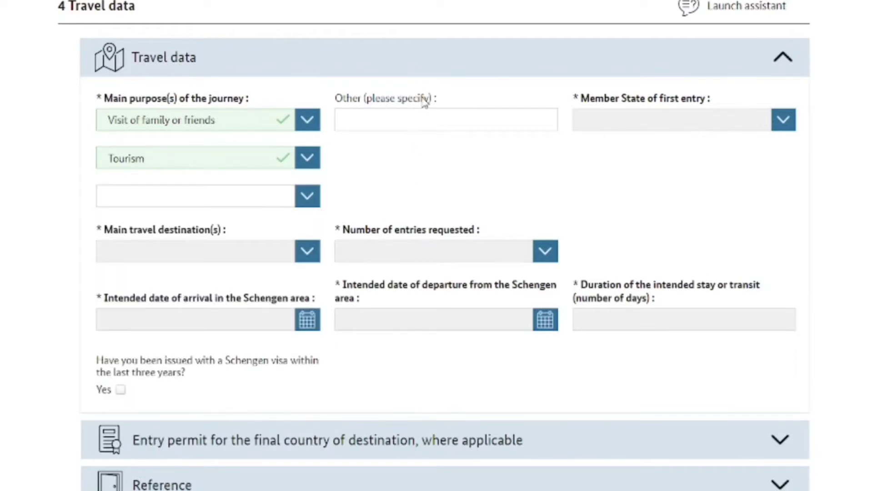
pyautogui.click(431, 115)
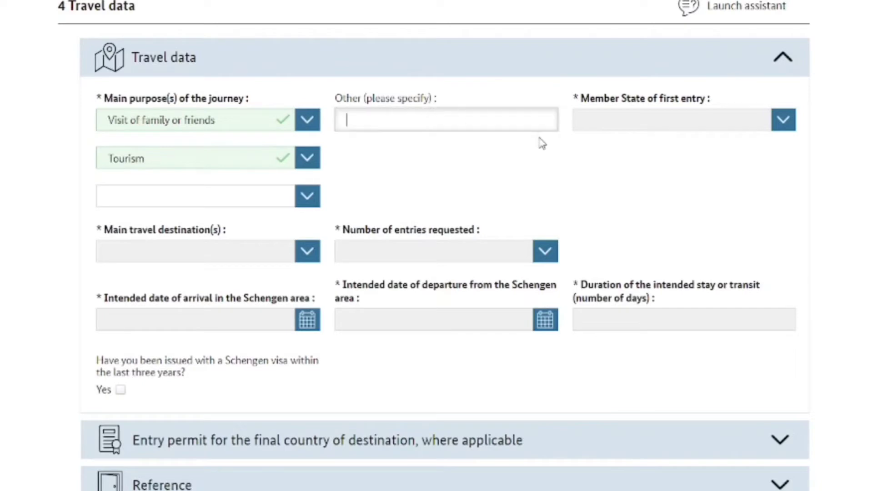
pyautogui.click(507, 189)
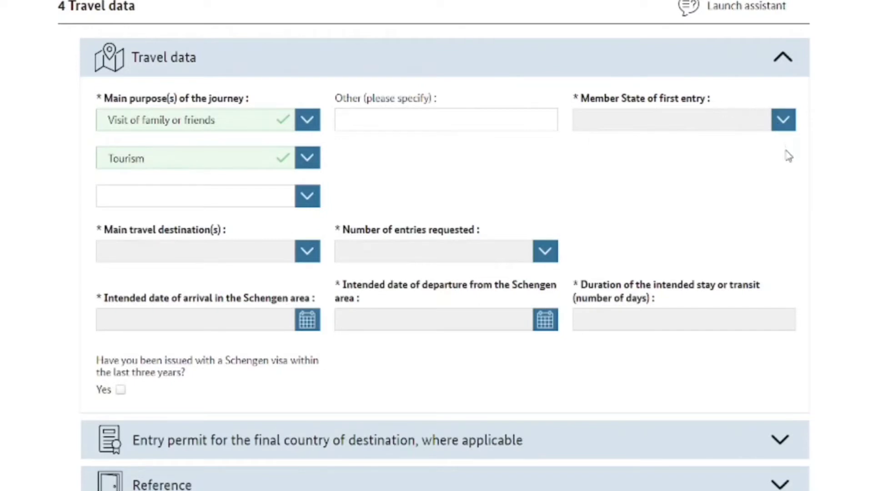
# Select Germany as both the Member State of first entry and the main travel destination
pyautogui.click(785, 129)
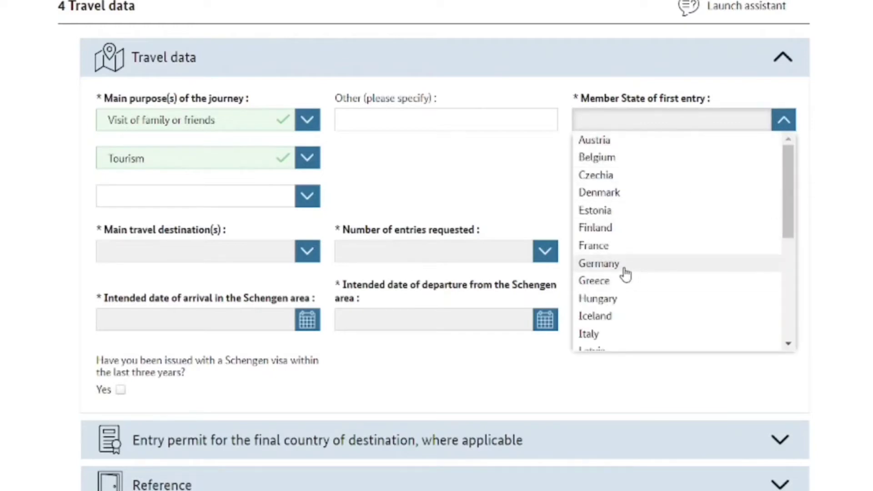
pyautogui.click(624, 268)
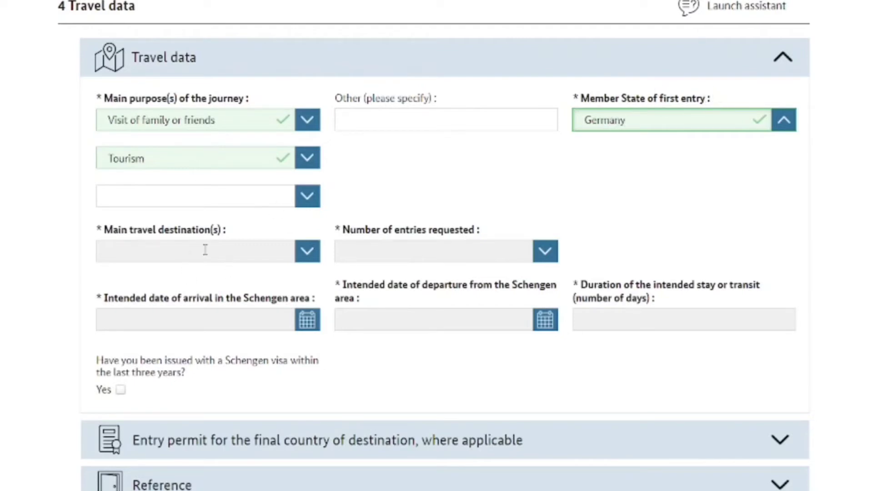
pyautogui.click(308, 251)
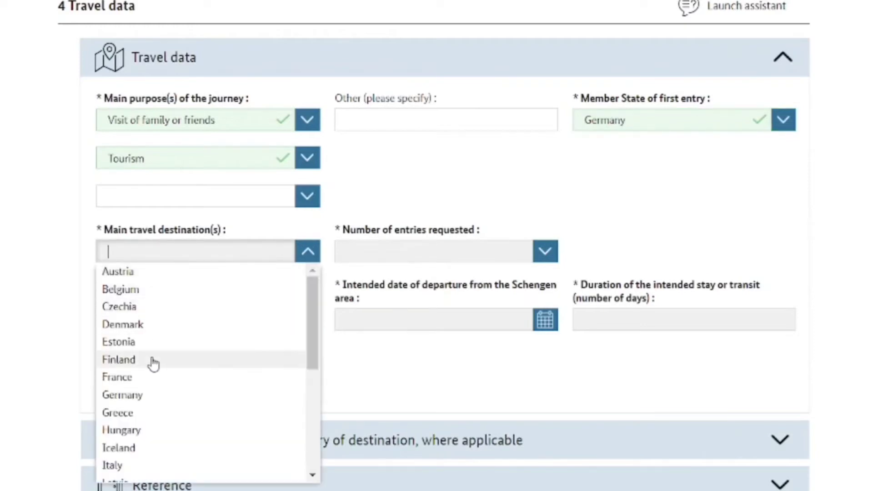
pyautogui.click(138, 401)
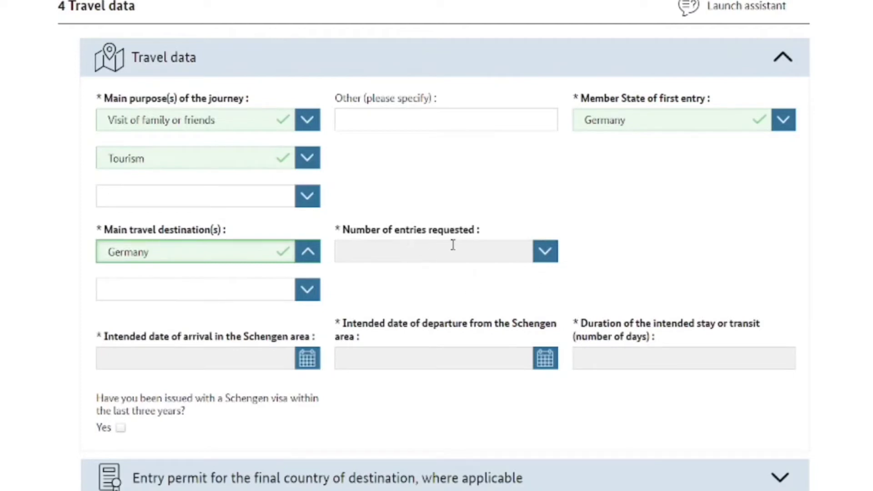
pyautogui.click(550, 259)
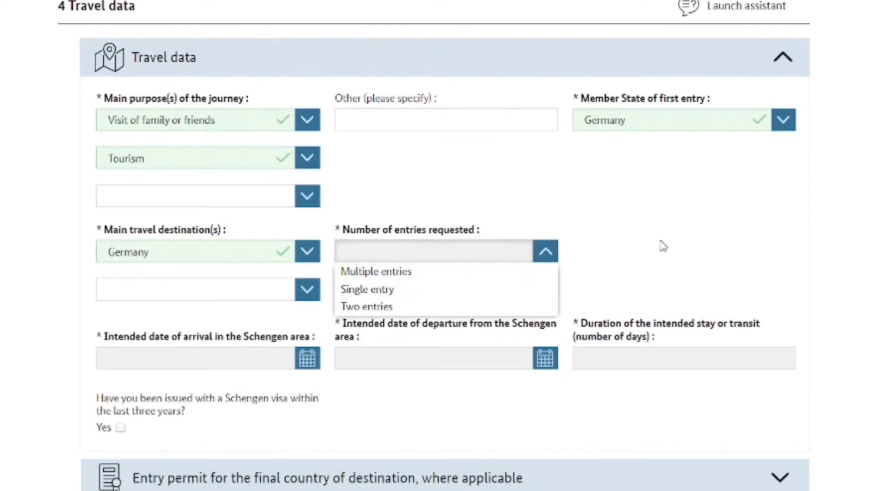
# Request a Single entry visa with intended arrival date 11.10.2022
pyautogui.click(431, 298)
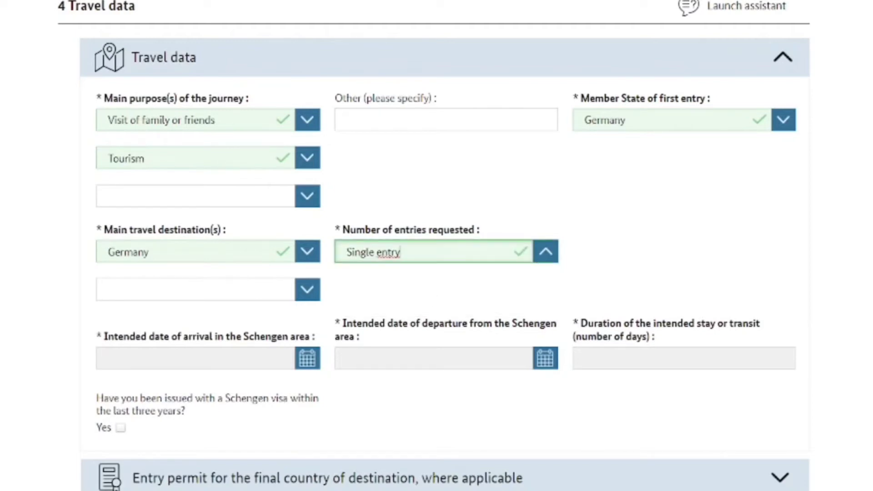
pyautogui.scroll(-4, 524, 296)
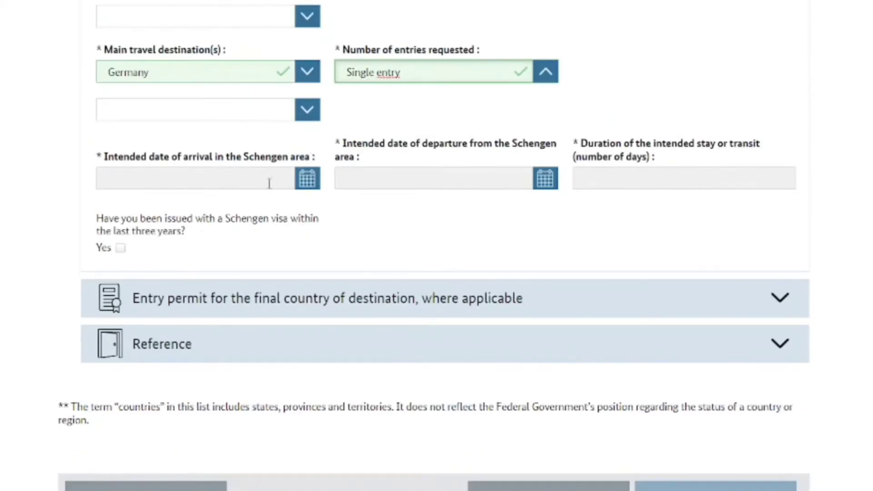
pyautogui.click(164, 180)
pyautogui.write('2022-10')
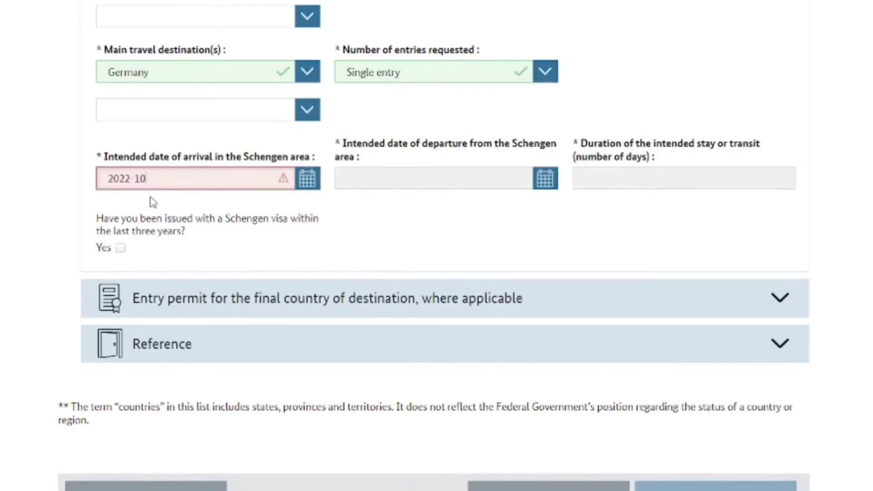
pyautogui.write('-11')
pyautogui.click(375, 228)
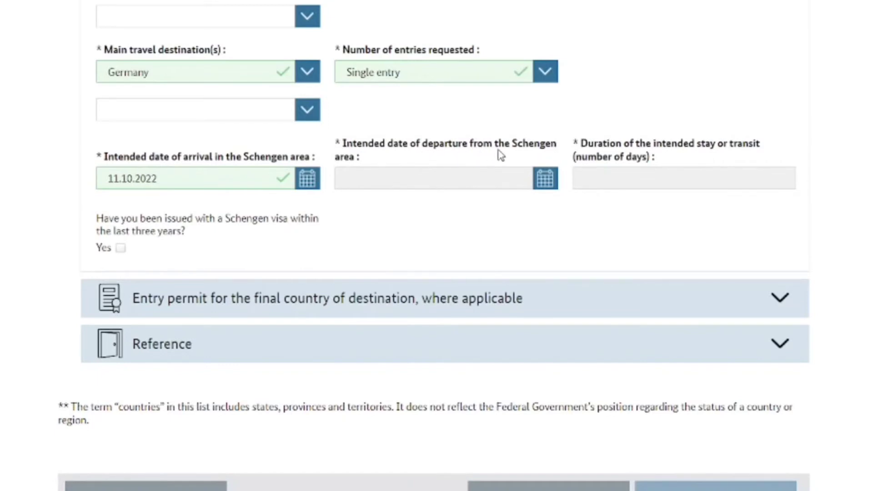
# Enter departure date 25.12.2022 and begin entering the 59-day length of stay
pyautogui.click(454, 182)
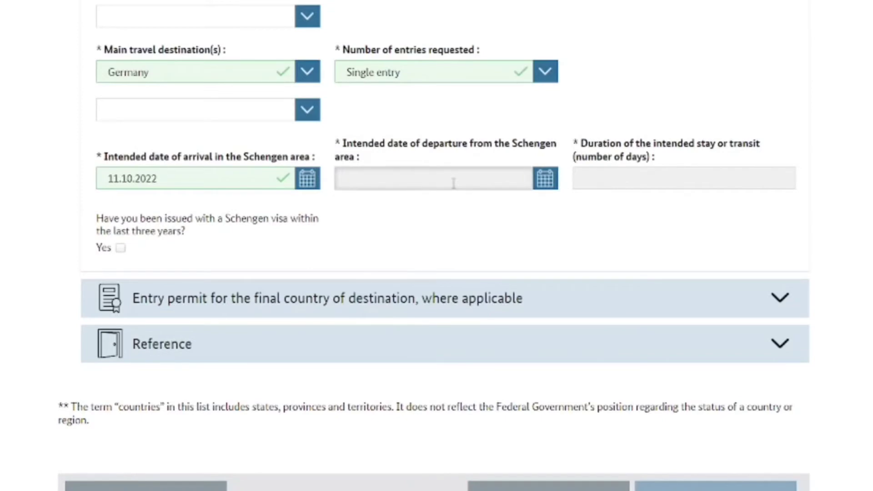
pyautogui.write('2022 ')
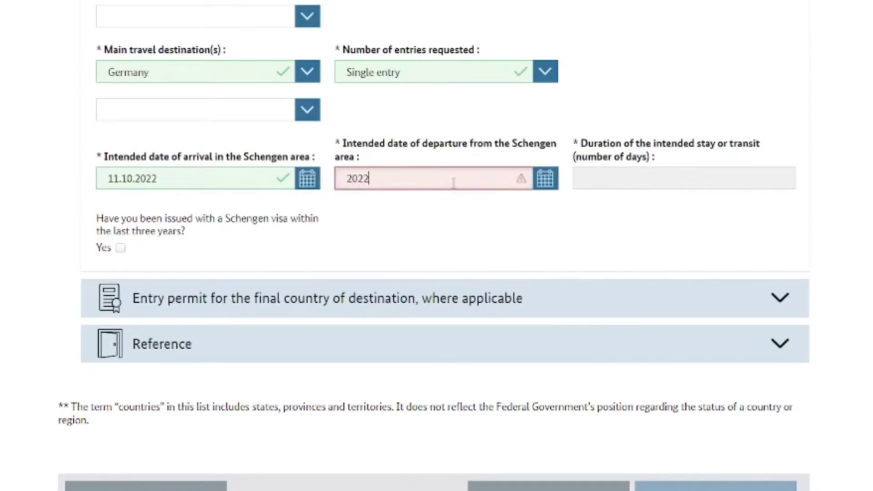
pyautogui.write('12-25')
pyautogui.click(442, 263)
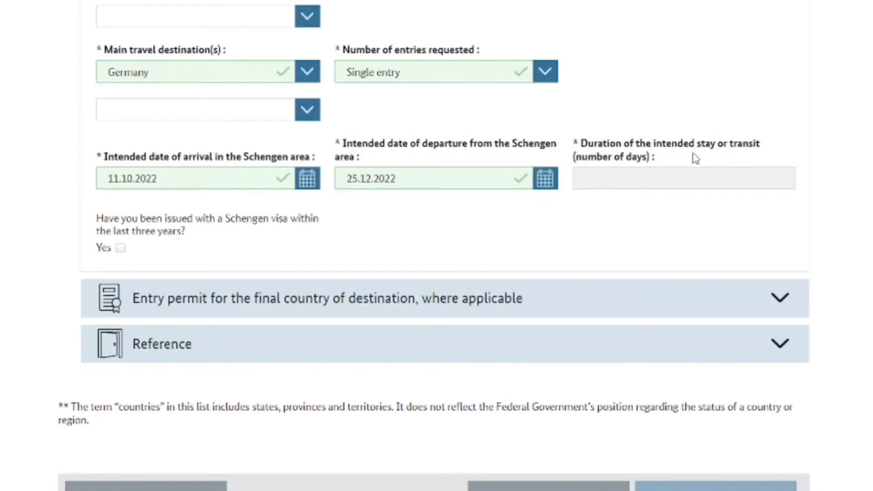
pyautogui.click(653, 178)
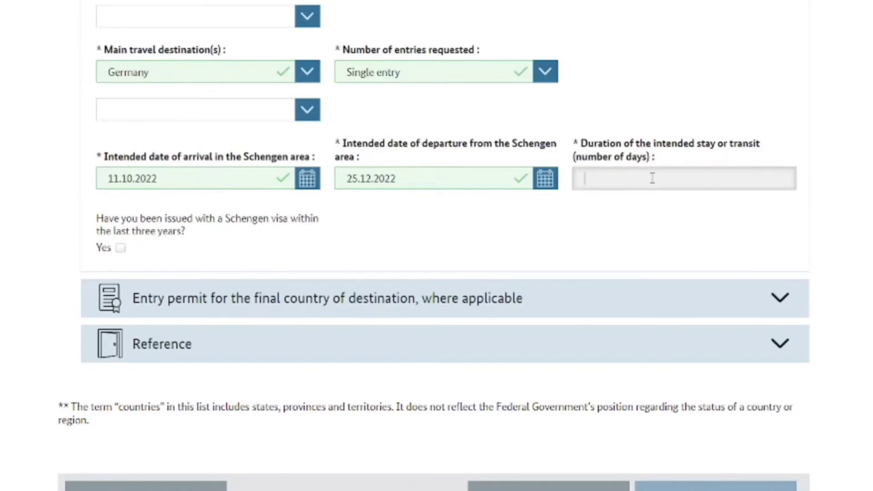
pyautogui.write('5')
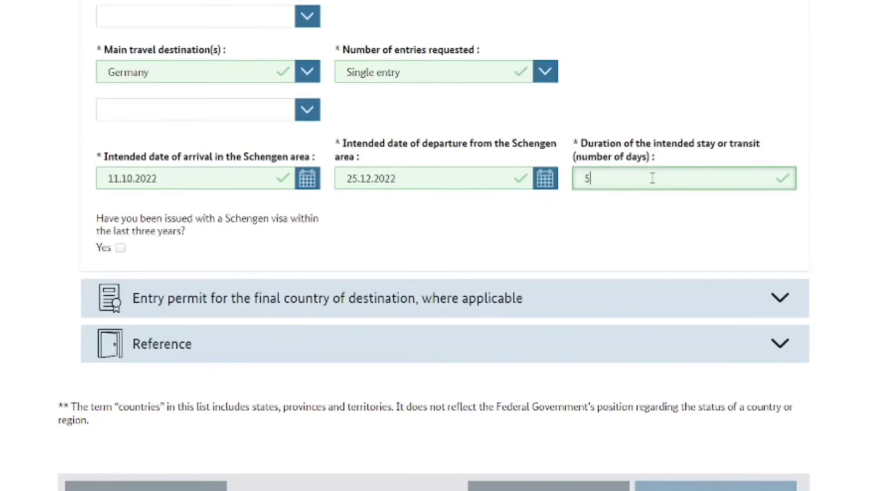
# Complete the 59-day stay duration, then expand the Entry permit and Reference sections
pyautogui.write('9')
pyautogui.click(642, 233)
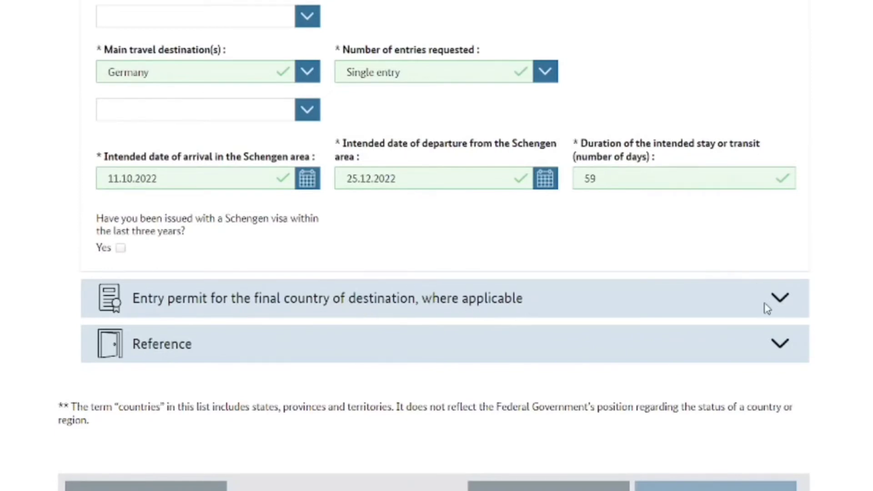
pyautogui.doubleClick(486, 310)
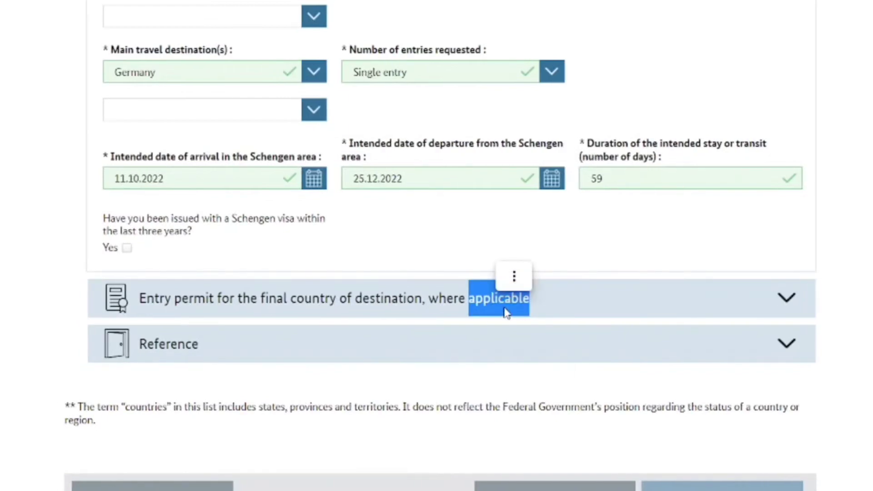
pyautogui.click(506, 312)
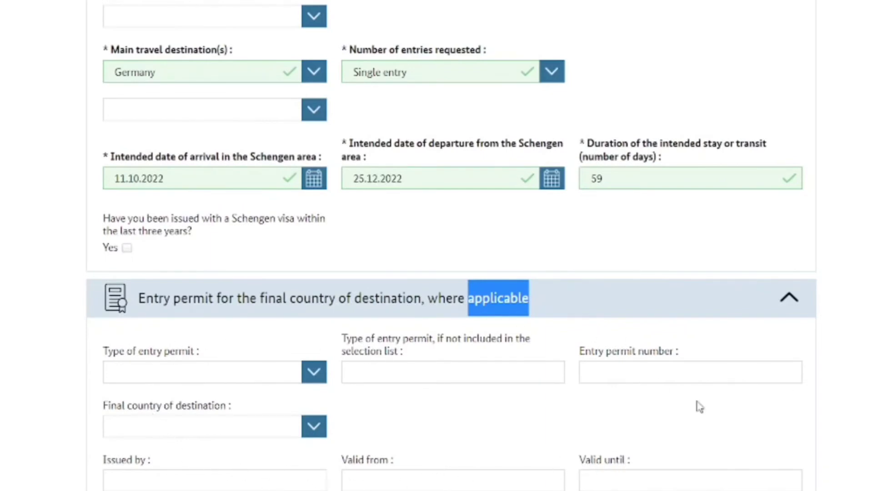
pyautogui.scroll(-4, 450, 245)
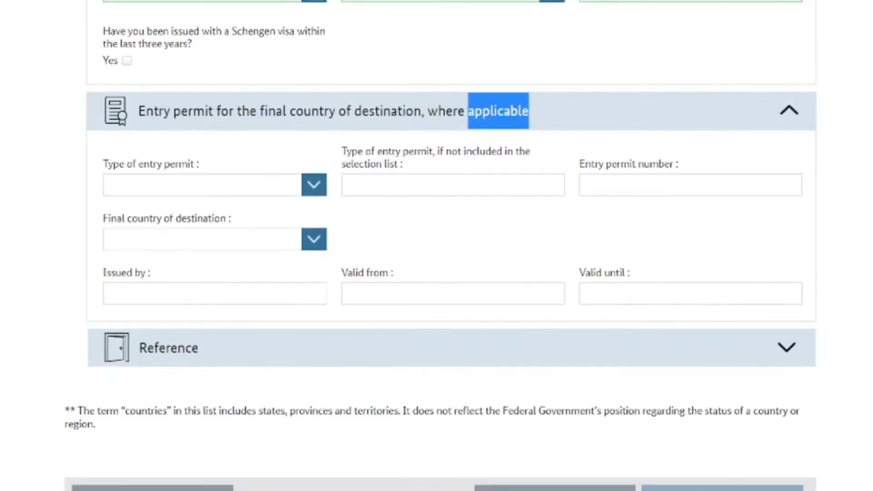
pyautogui.click(774, 353)
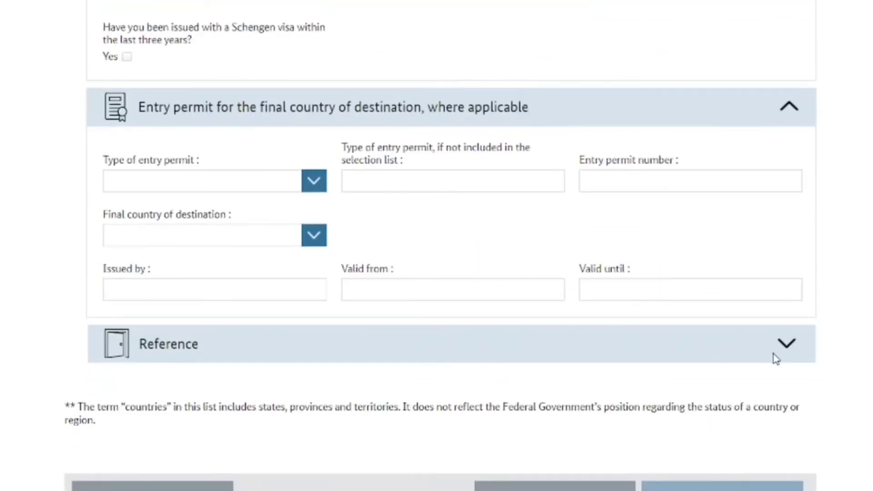
pyautogui.click(799, 343)
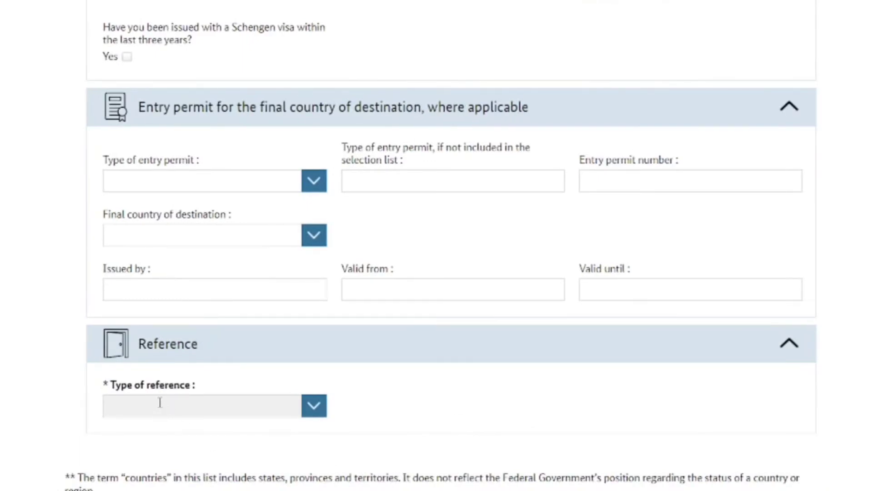
# Set the Type of reference to Inviting person
pyautogui.click(313, 407)
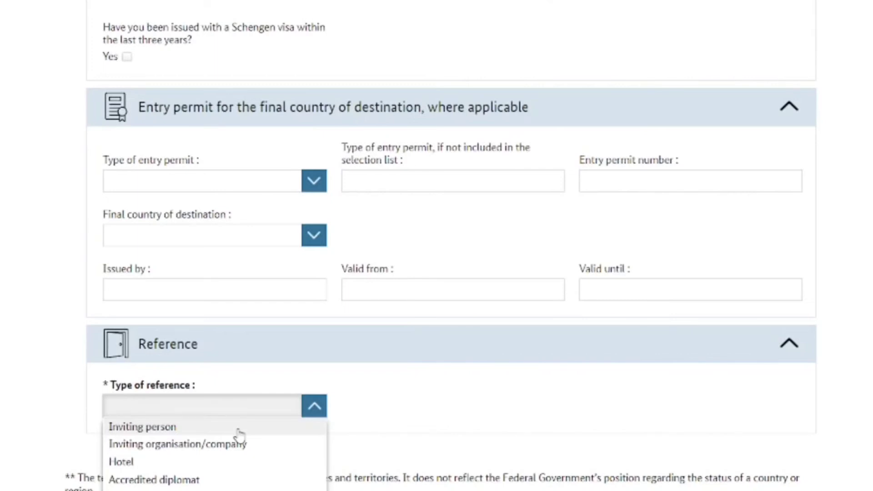
pyautogui.click(240, 430)
pyautogui.scroll(-5, 238, 433)
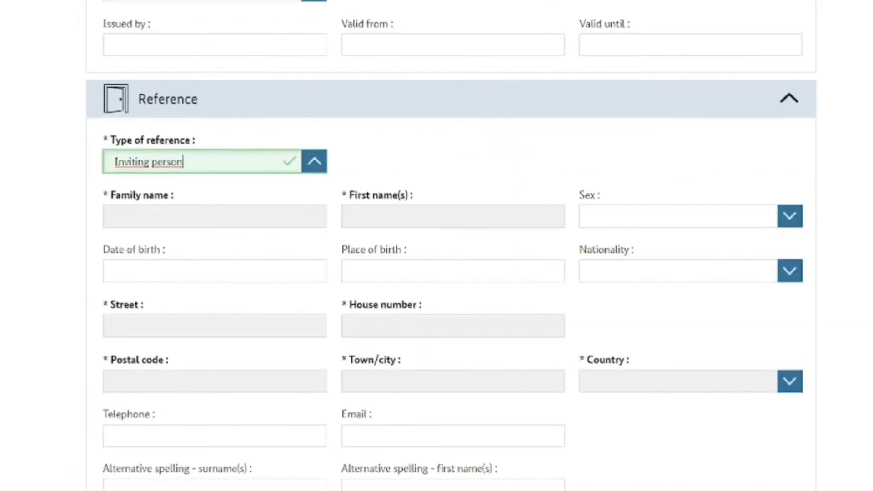
pyautogui.scroll(-1, 636, 267)
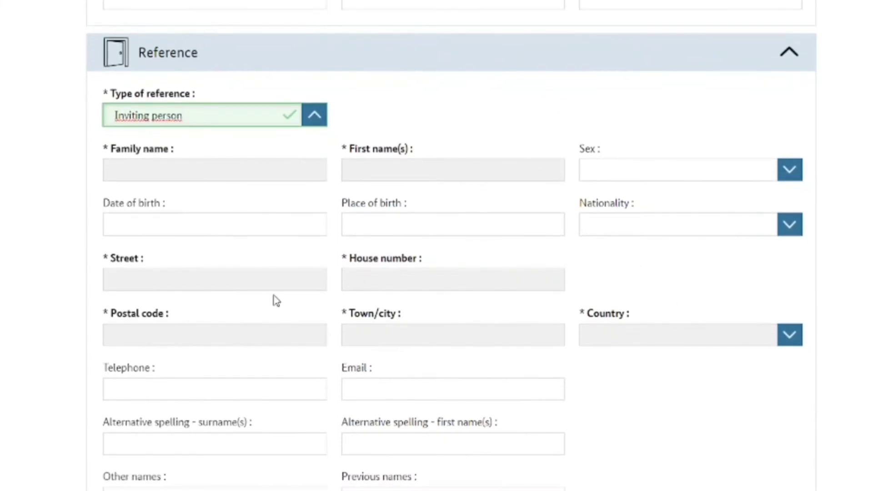
# Enter the inviting person's family name and first name
pyautogui.click(238, 171)
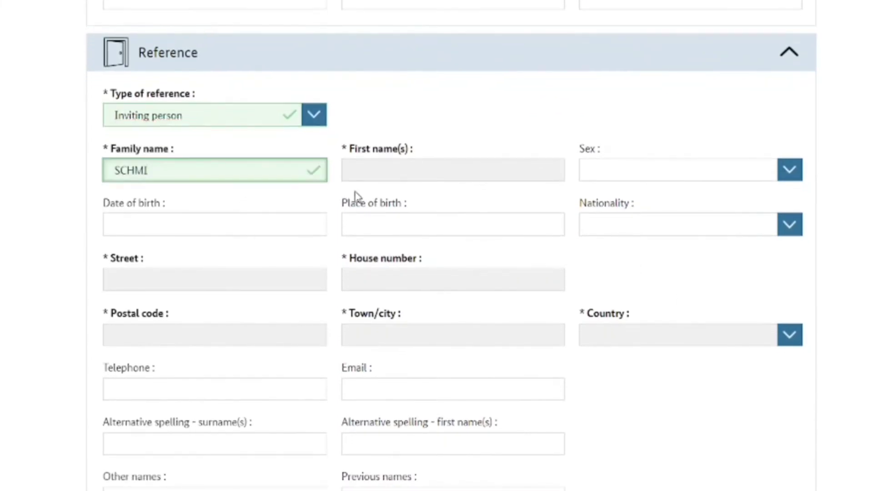
pyautogui.click(510, 168)
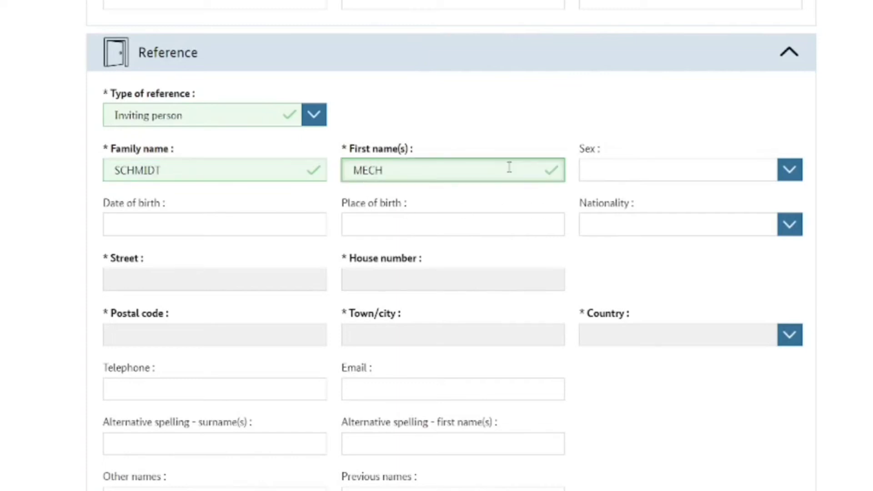
# Set the inviting person's sex to Male
pyautogui.click(791, 175)
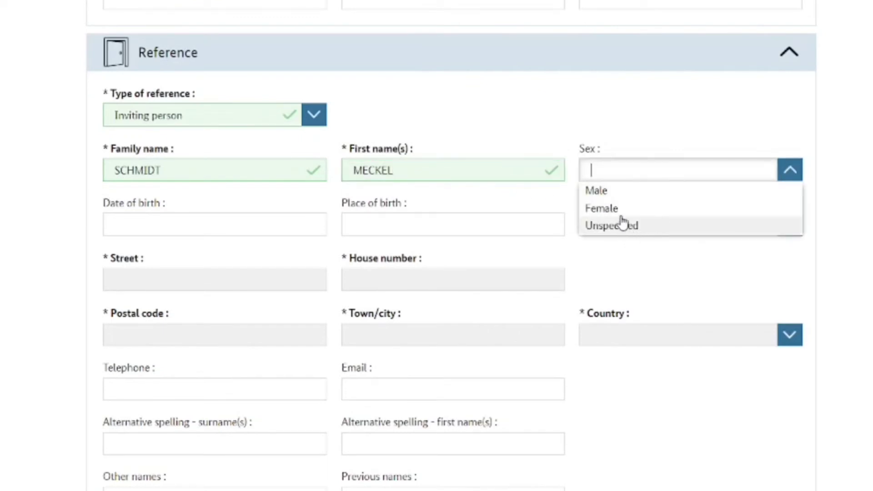
pyautogui.click(622, 209)
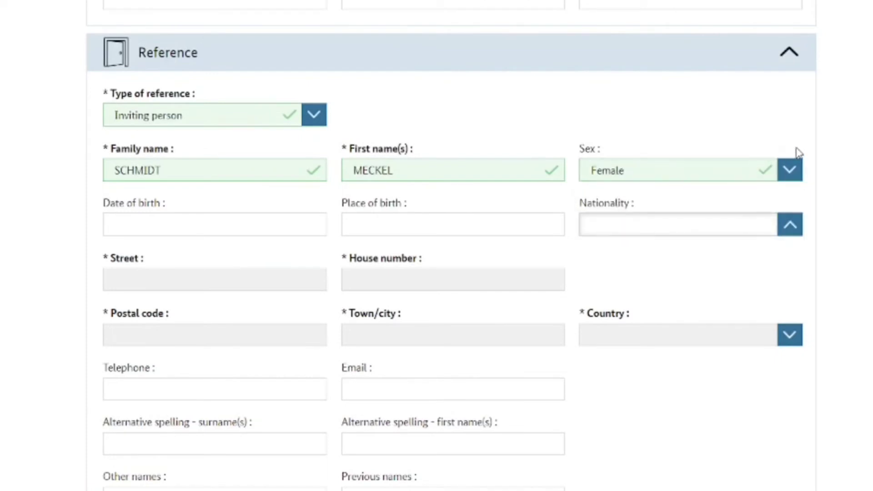
pyautogui.click(797, 171)
pyautogui.click(630, 193)
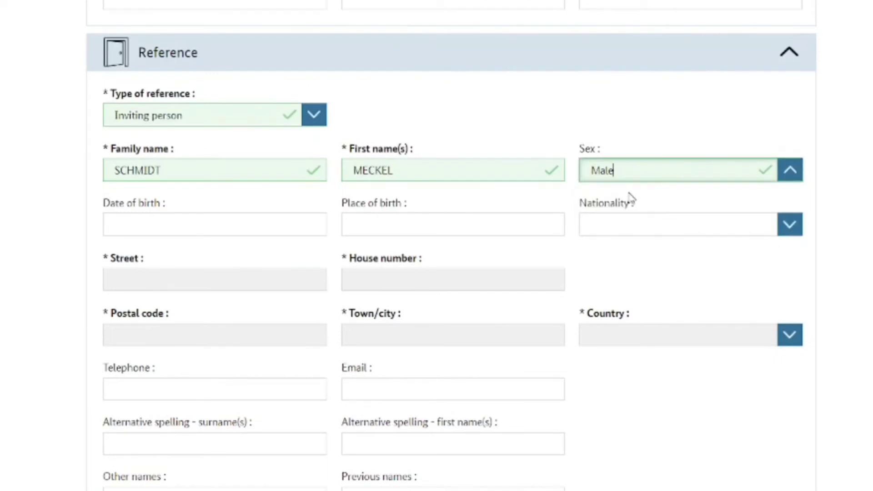
# Enter the inviting person's date of birth and place of birth BERLIN
pyautogui.click(280, 226)
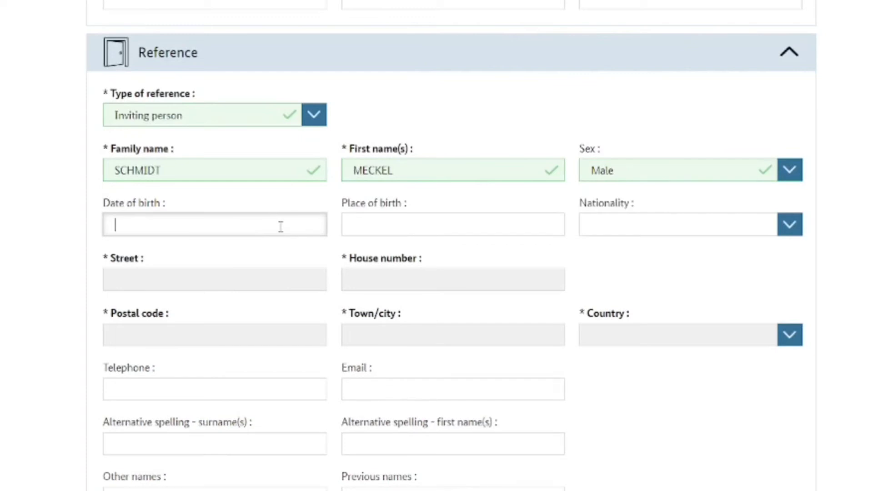
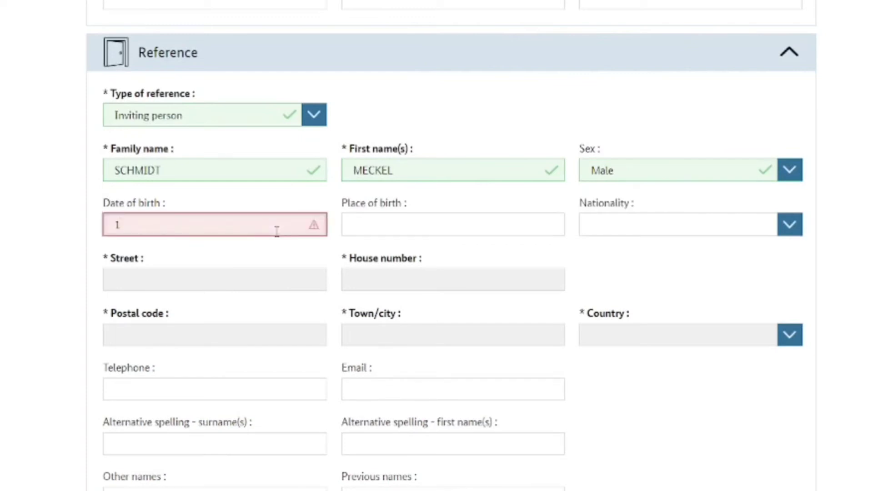
pyautogui.click(279, 264)
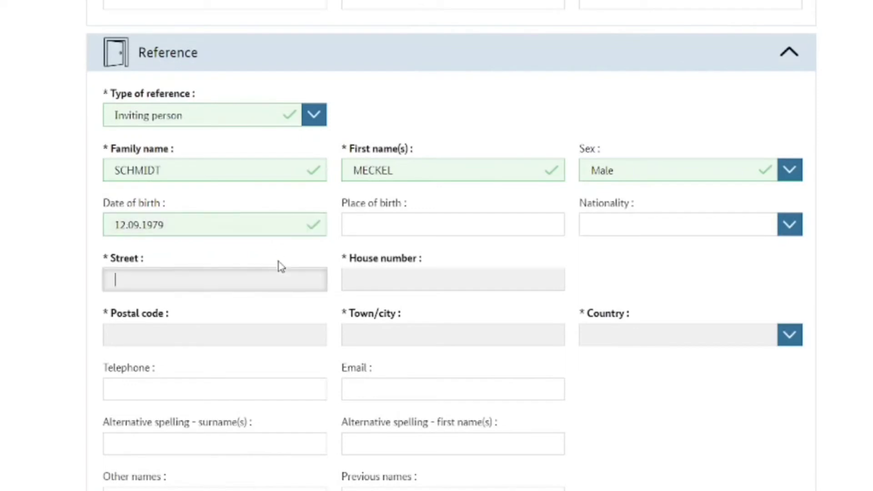
pyautogui.click(419, 211)
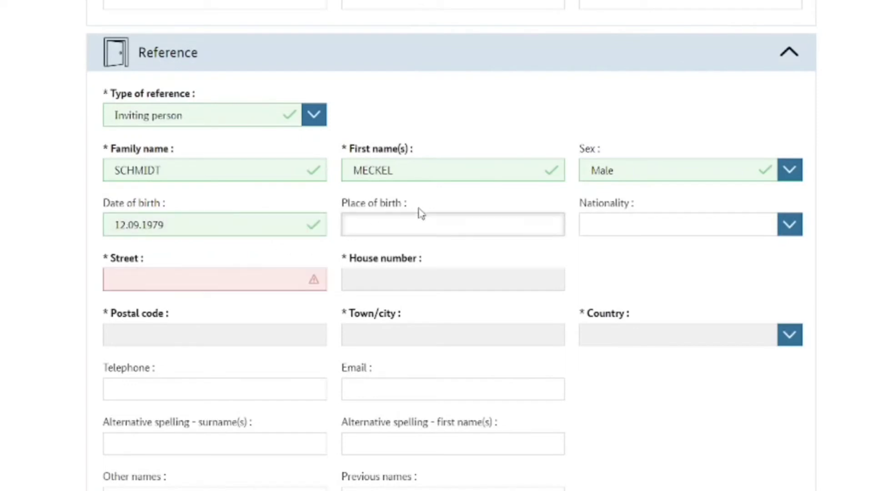
pyautogui.write('BER')
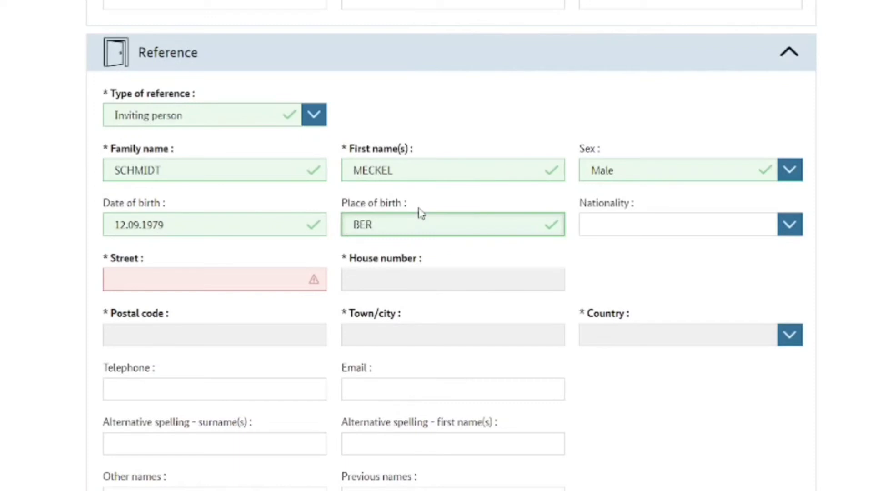
pyautogui.write('LIN')
pyautogui.click(789, 230)
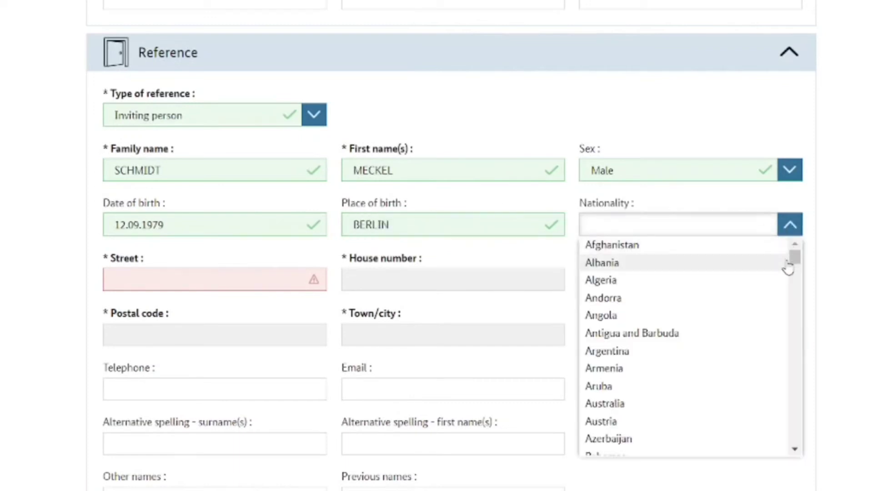
pyautogui.moveTo(796, 258); pyautogui.dragTo(809, 318)
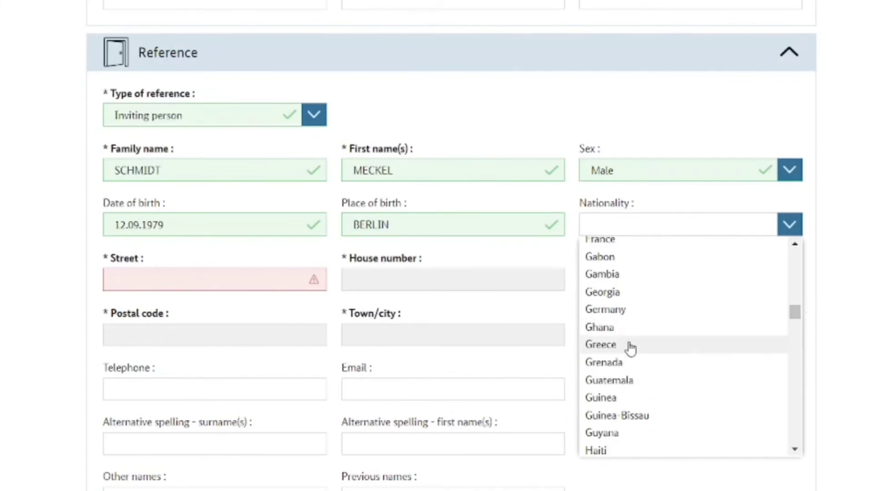
# Set the inviting person's nationality to Germany and enter their street and house number
pyautogui.click(622, 314)
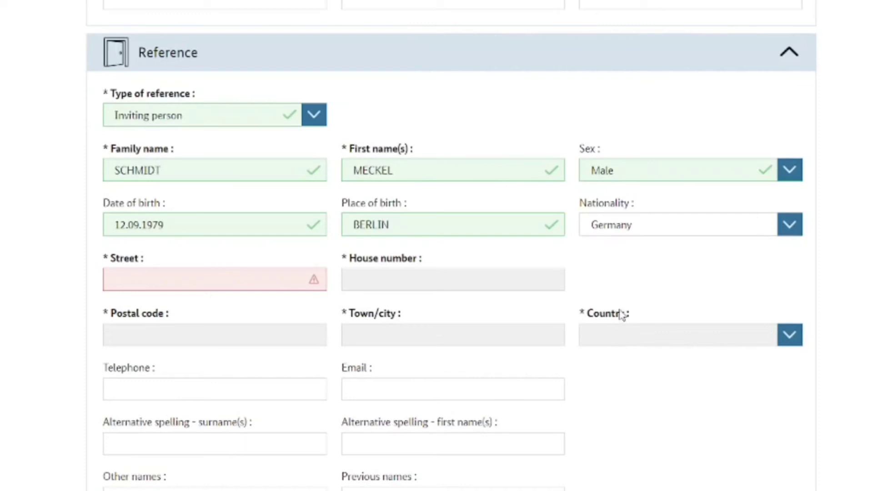
pyautogui.click(263, 278)
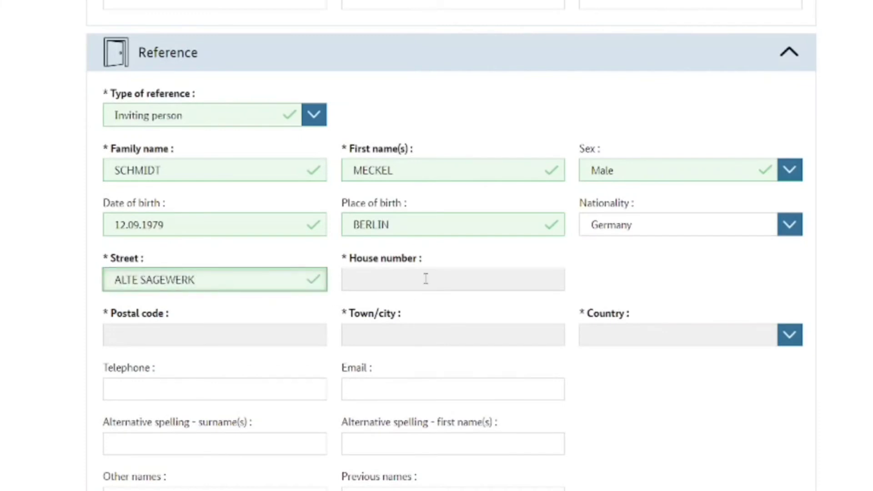
pyautogui.click(415, 279)
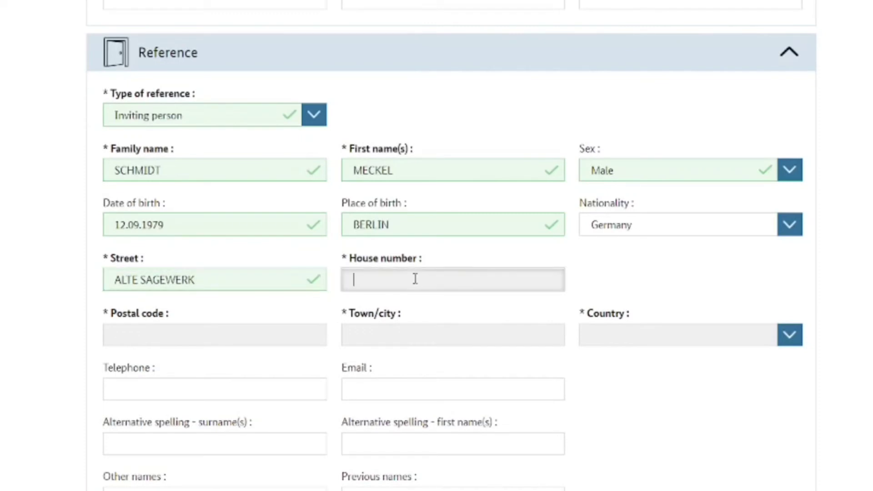
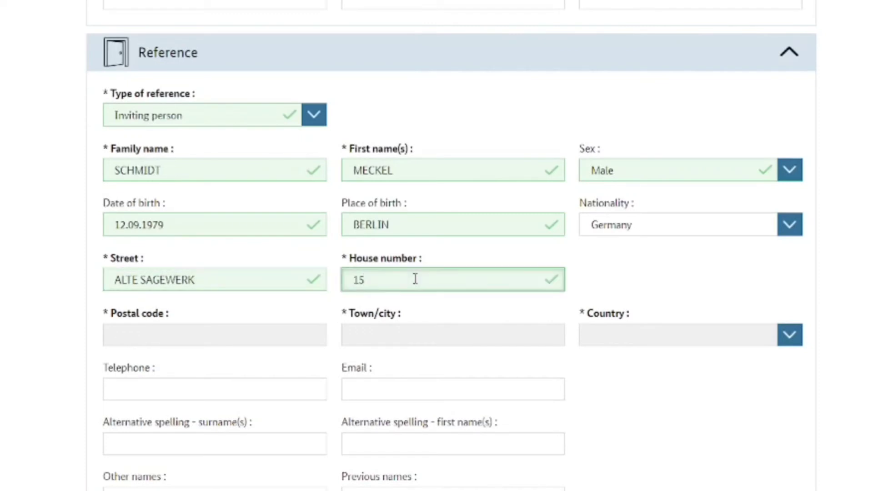
# Fill in the inviting person's postal code and town, and choose Germany as country
pyautogui.click(214, 332)
pyautogui.write('153646')
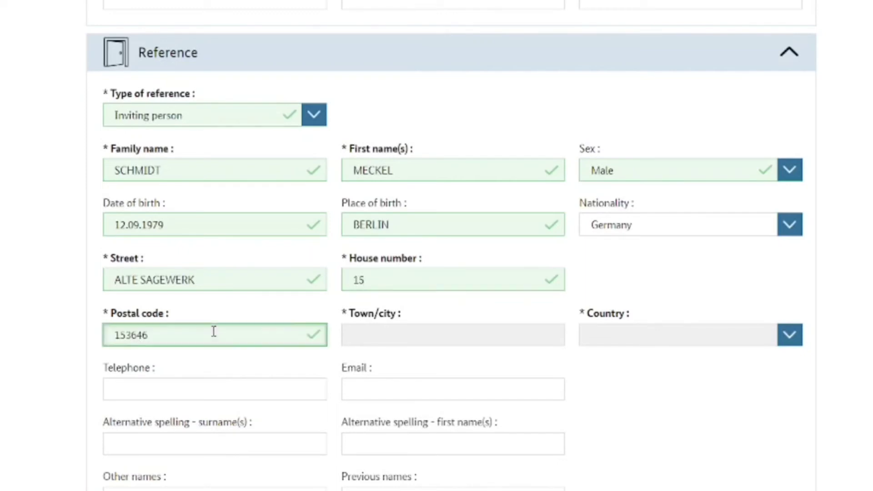
pyautogui.click(360, 337)
pyautogui.write('A')
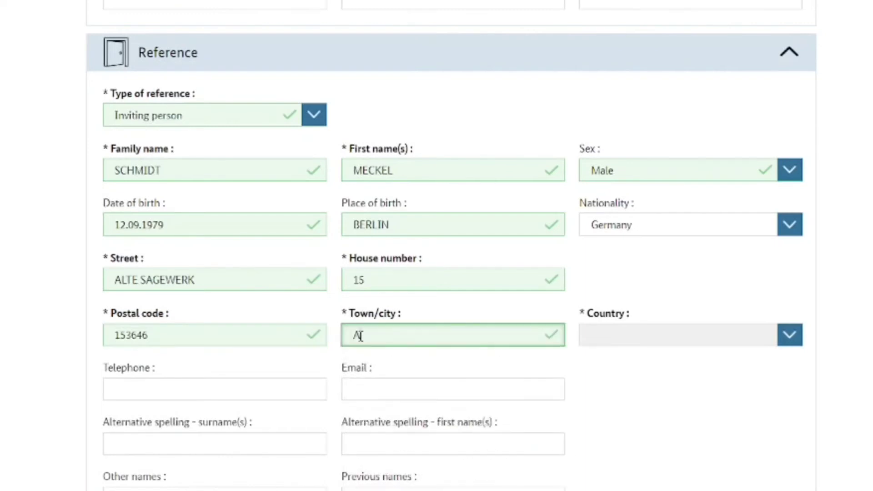
pyautogui.write('LEXANDRA')
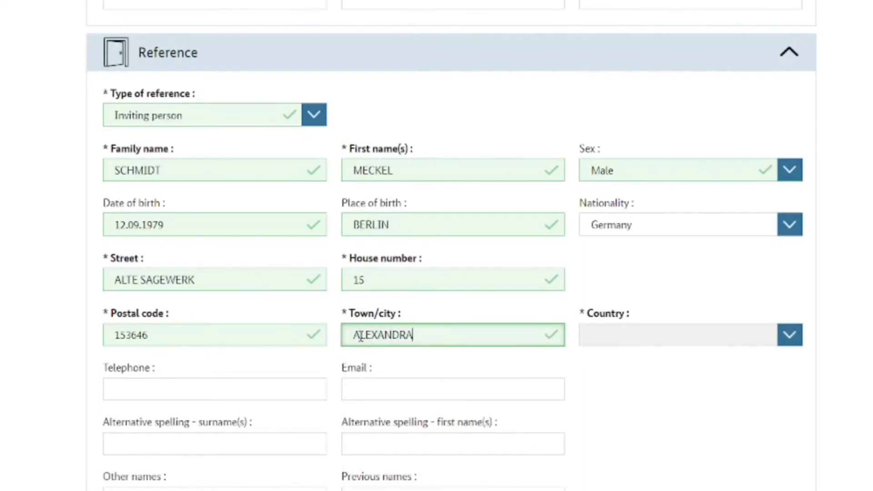
pyautogui.click(792, 335)
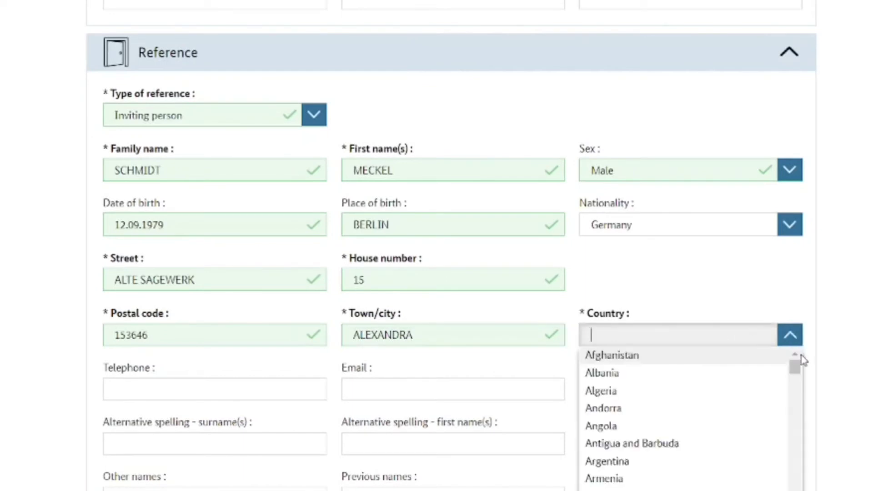
pyautogui.moveTo(797, 370); pyautogui.dragTo(799, 425)
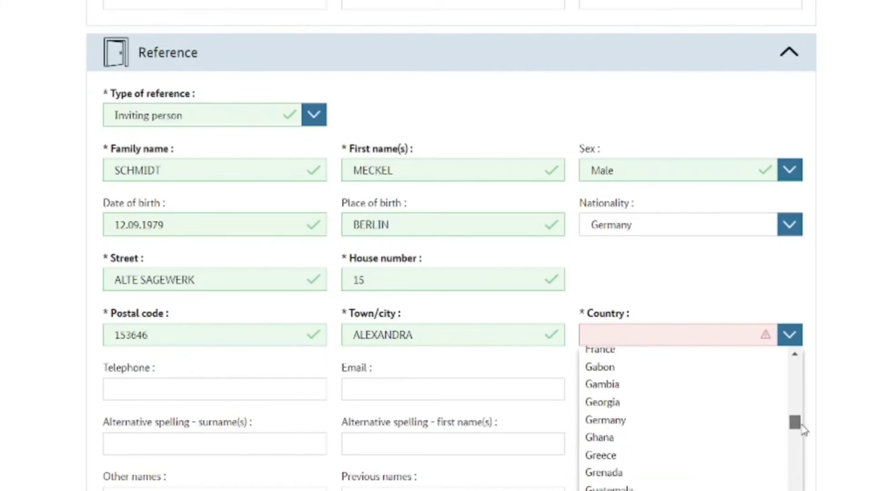
pyautogui.click(652, 425)
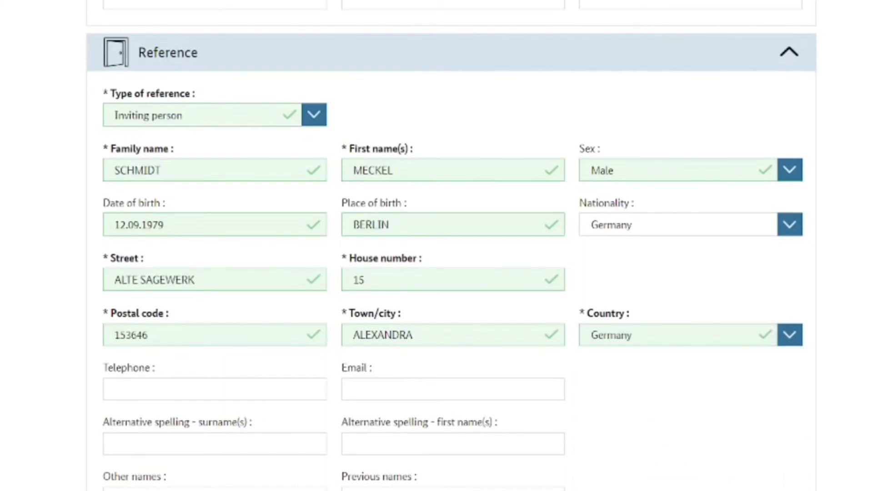
# Mark travel and living costs as covered by a third party, namely the inviting person
pyautogui.scroll(10, 452, 245)
pyautogui.scroll(-10, 451, 245)
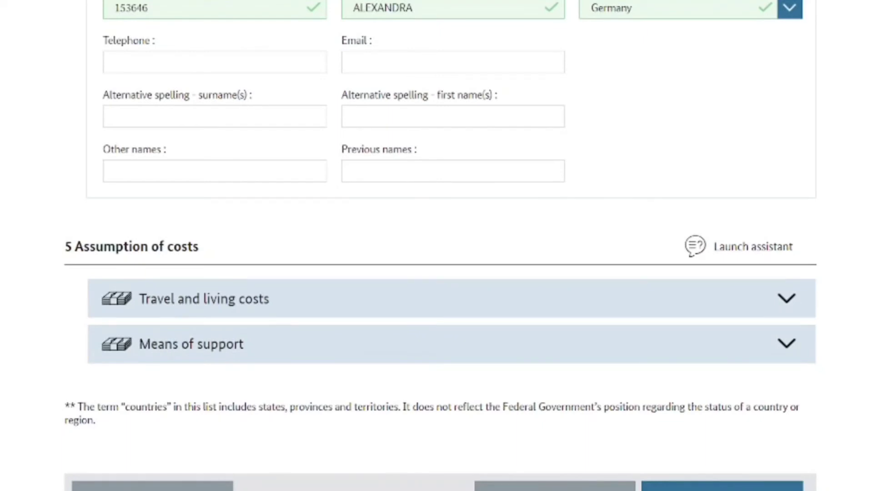
pyautogui.scroll(5, 437, 246)
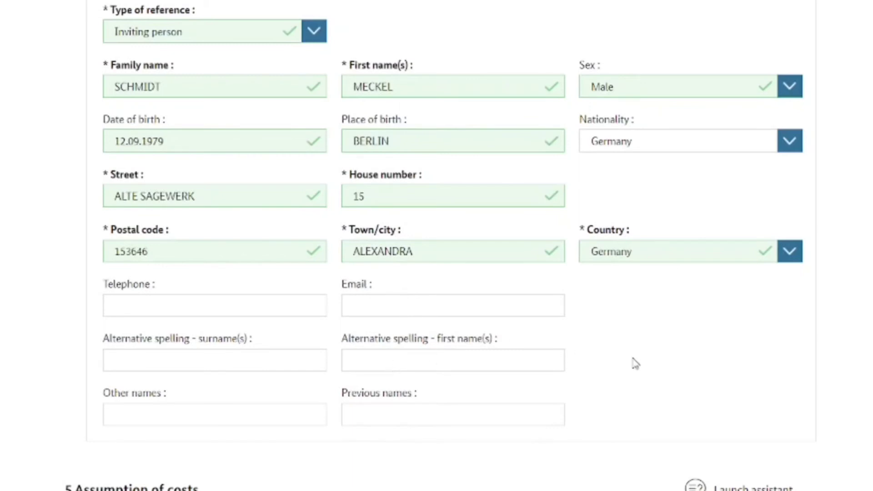
pyautogui.scroll(-1, 436, 246)
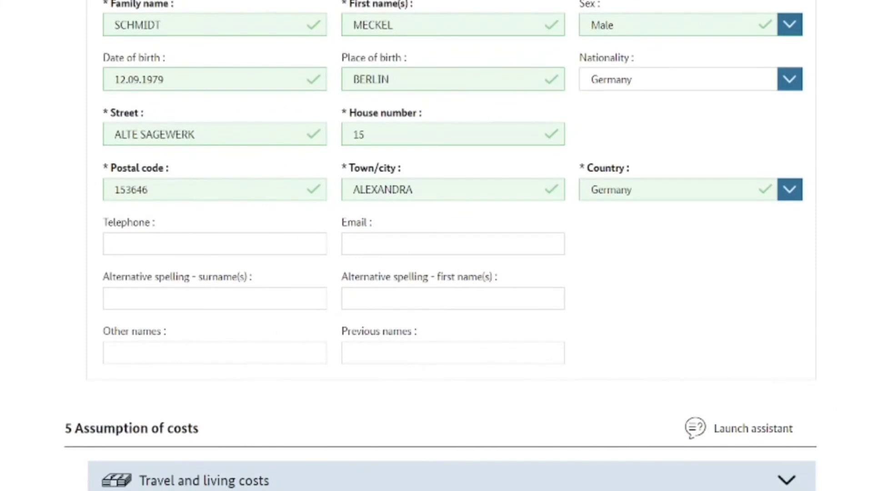
pyautogui.scroll(-4, 600, 421)
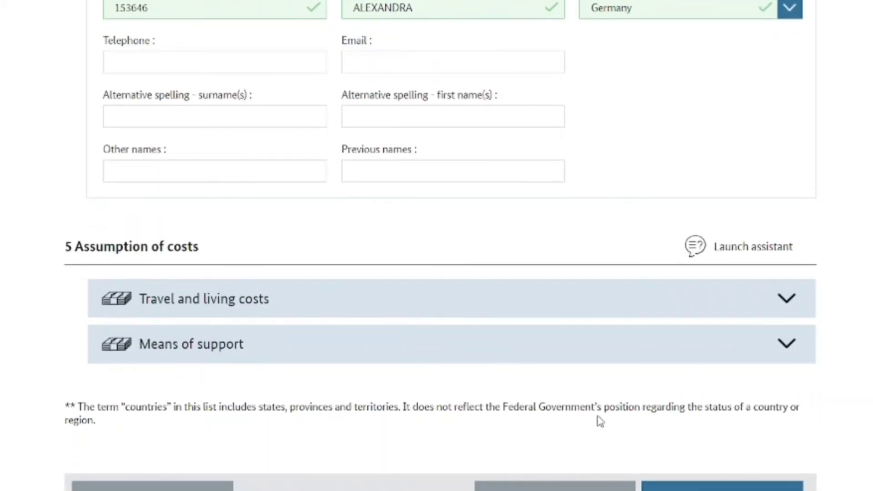
pyautogui.click(794, 313)
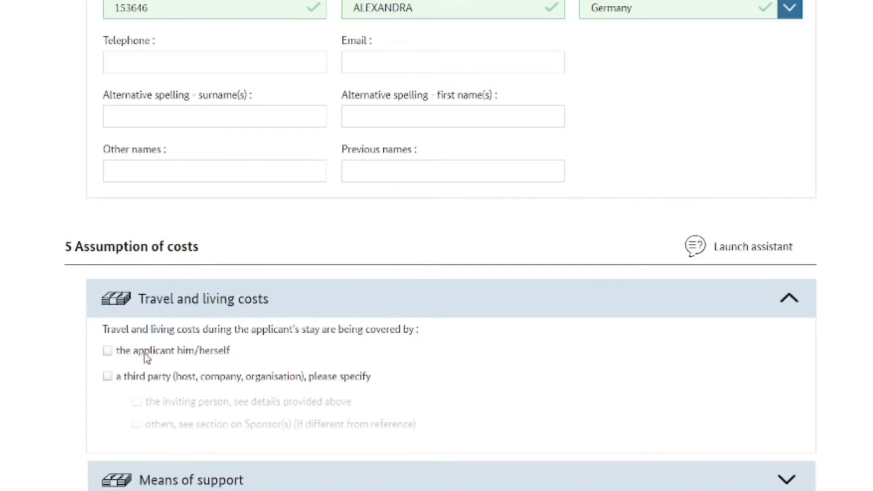
pyautogui.click(111, 377)
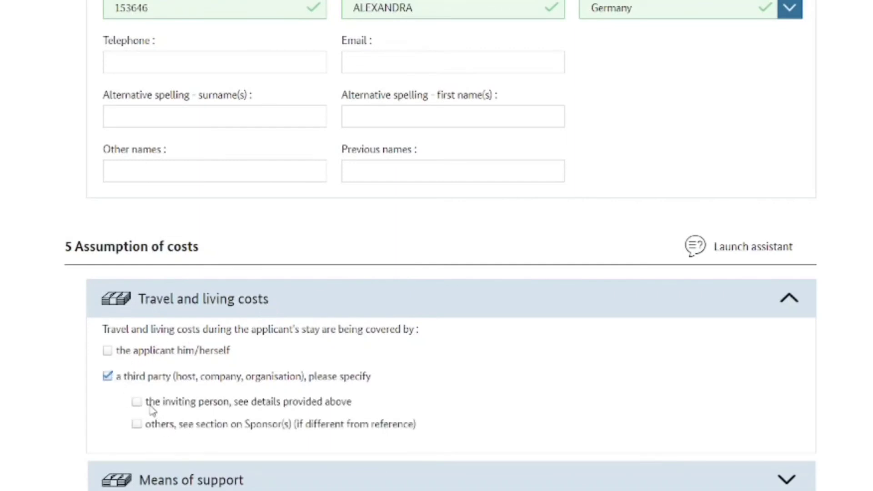
pyautogui.click(137, 402)
pyautogui.scroll(-3, 437, 246)
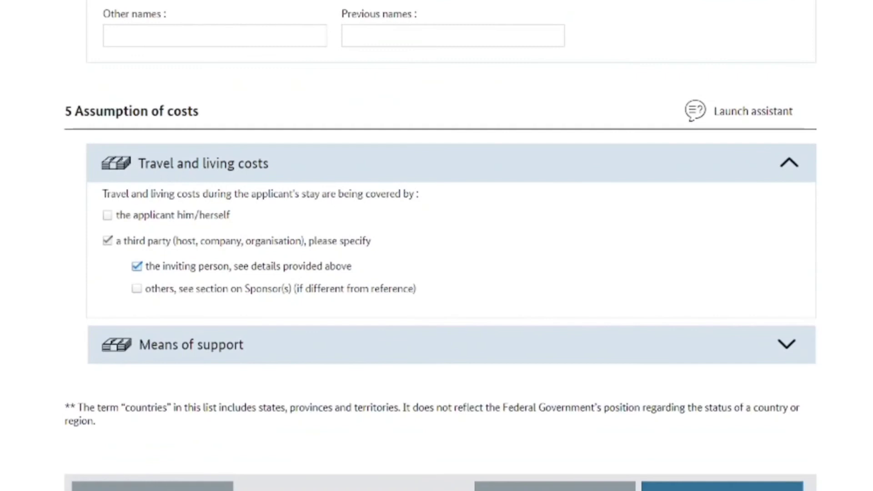
# Tick Cash, Accommodation and Transport paid in advance as means of support, leave Other unticked, and submit for checking
pyautogui.click(791, 349)
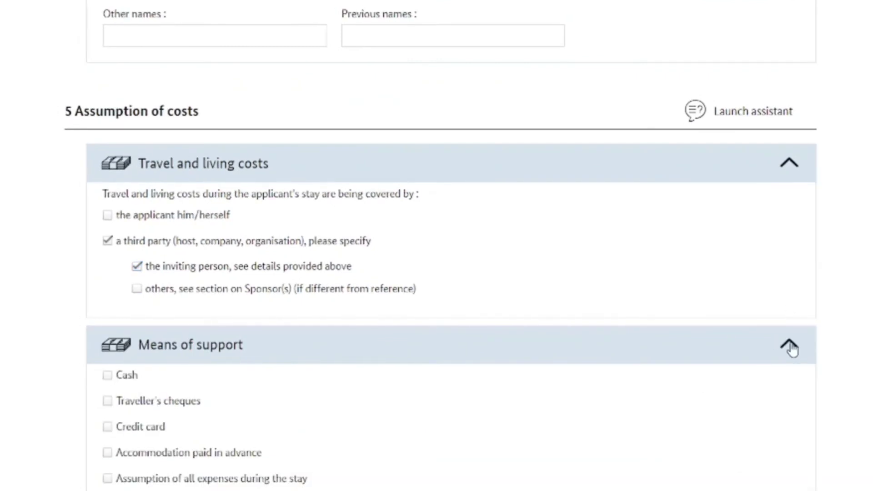
pyautogui.scroll(-4, 437, 246)
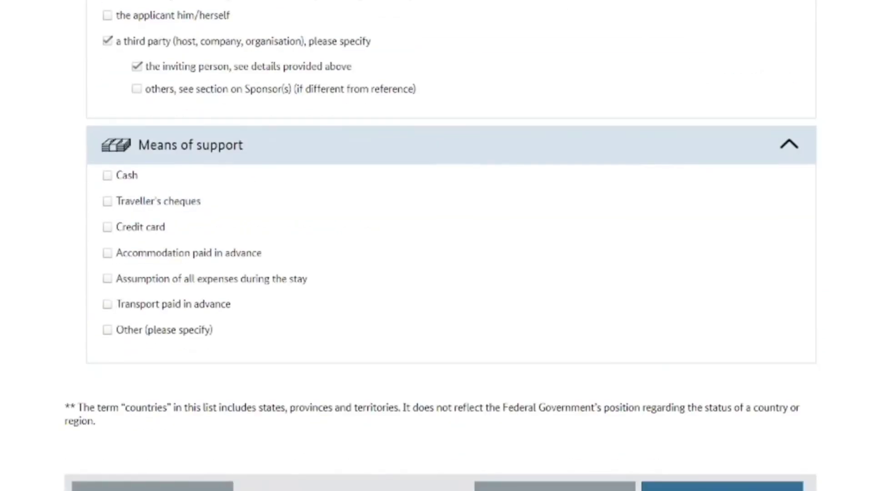
pyautogui.click(108, 177)
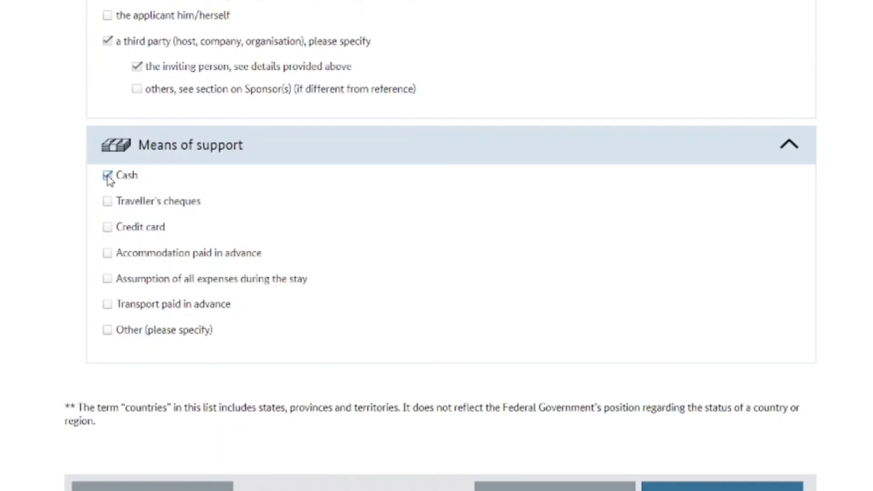
pyautogui.click(109, 254)
pyautogui.click(108, 314)
pyautogui.doubleClick(114, 334)
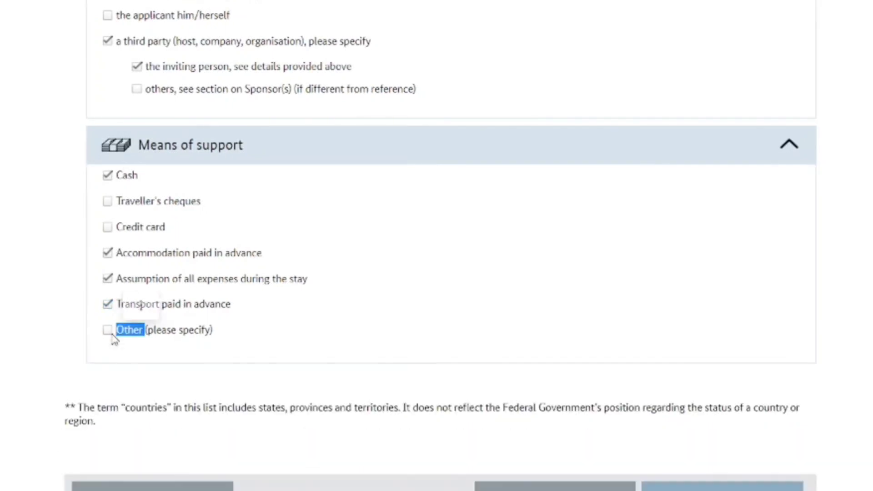
pyautogui.click(108, 332)
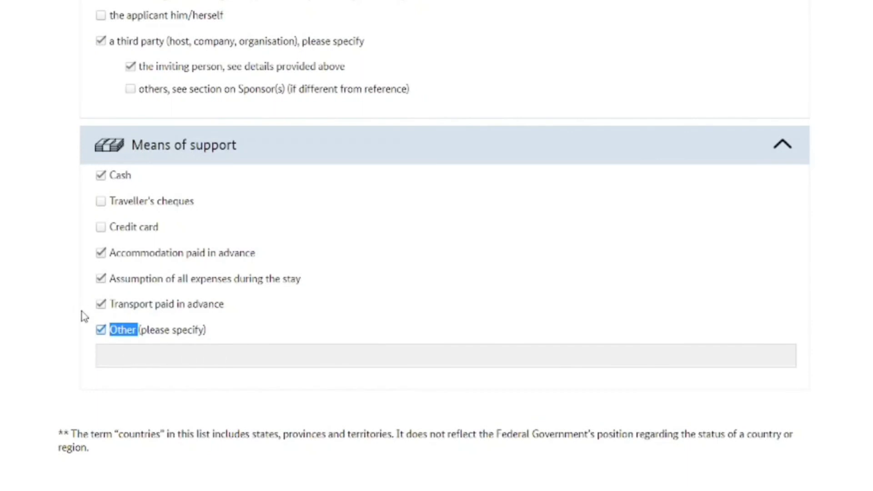
pyautogui.click(101, 331)
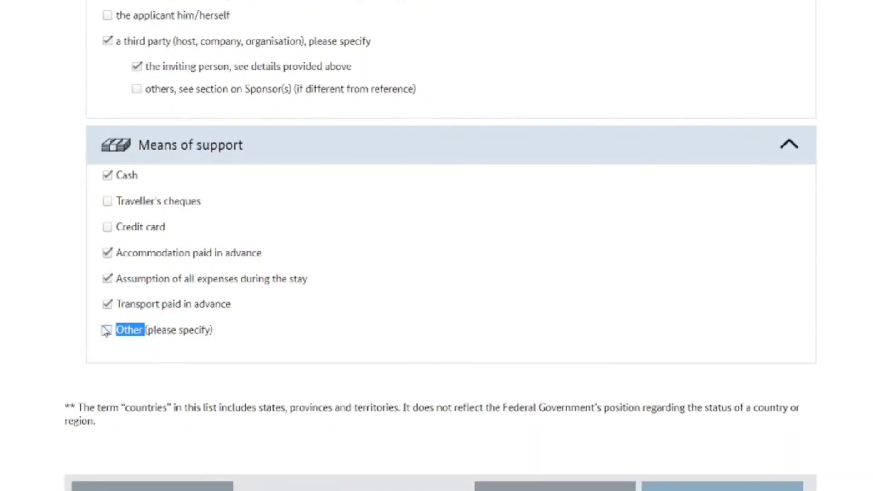
pyautogui.click(312, 355)
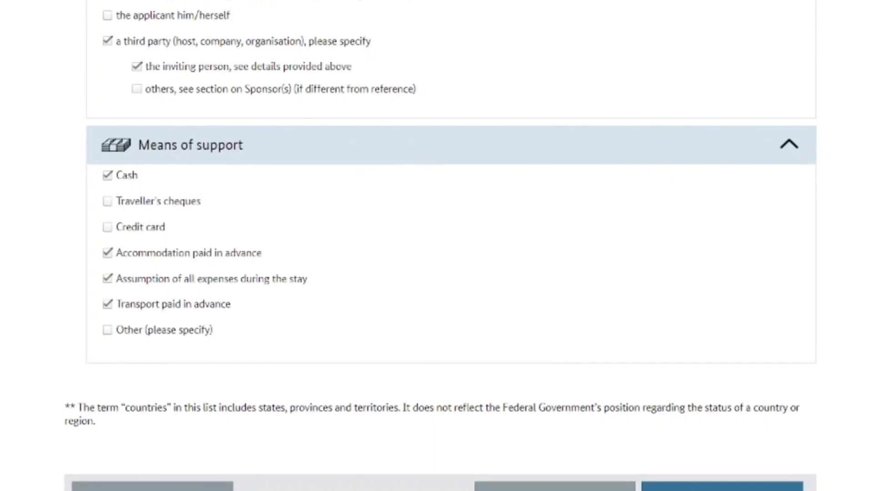
pyautogui.click(722, 486)
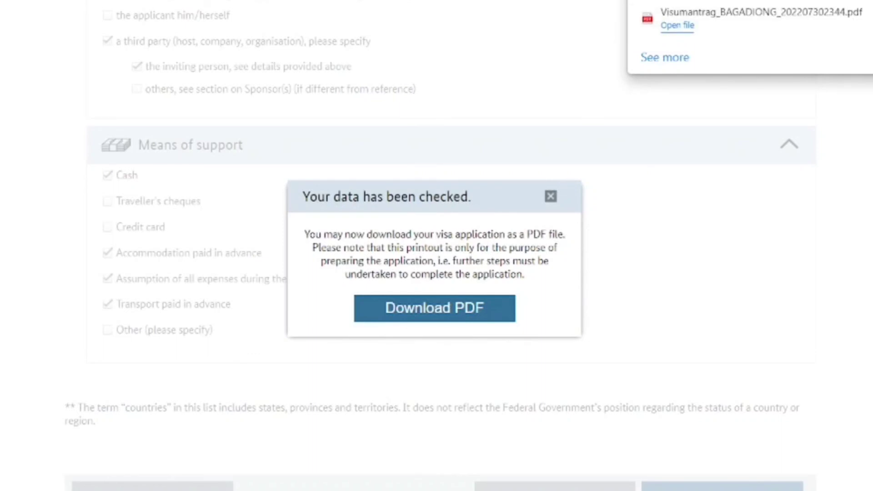
# Open the downloaded Schengen visa application PDF
pyautogui.click(677, 25)
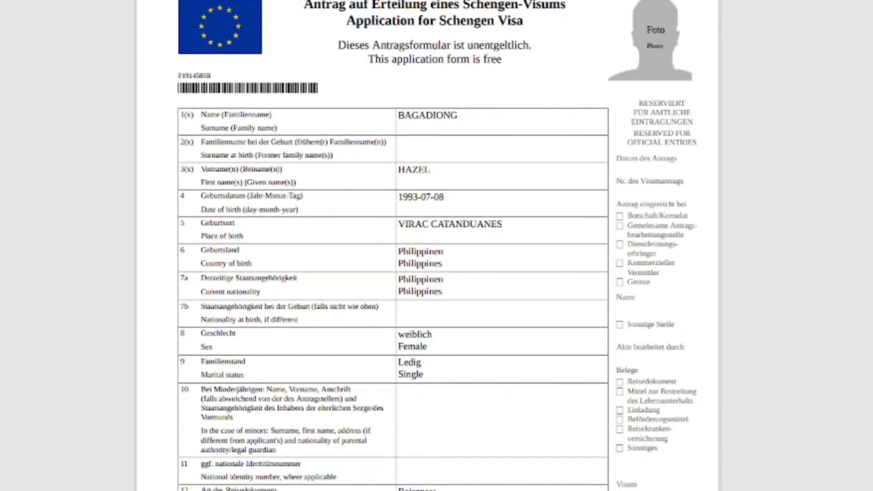
pyautogui.scroll(-20, 427, 246)
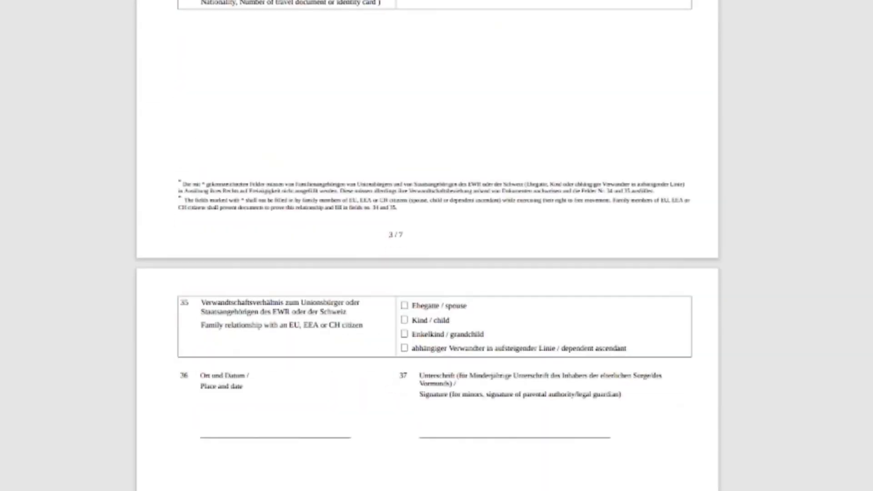
pyautogui.scroll(-3, 427, 246)
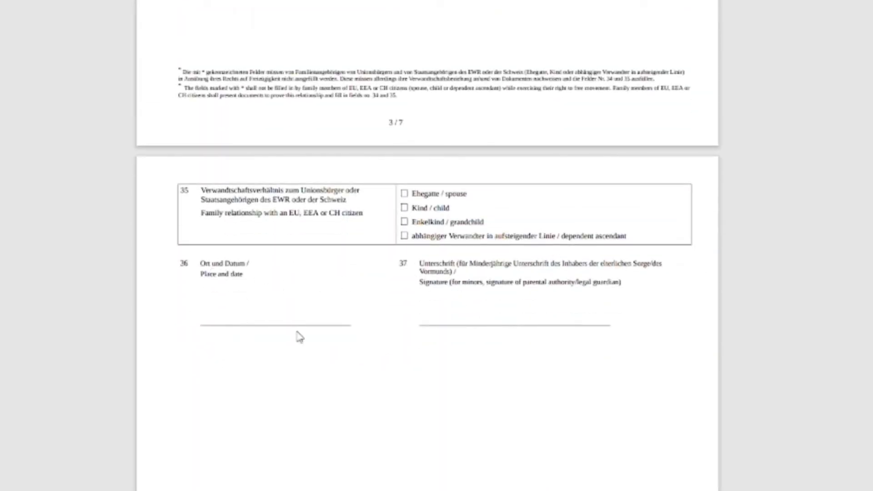
pyautogui.scroll(-20, 636, 173)
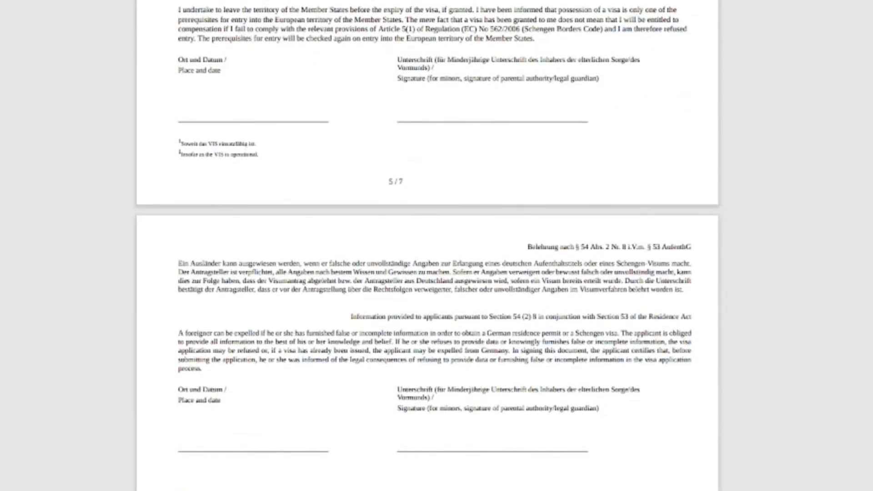
pyautogui.scroll(-8, 427, 245)
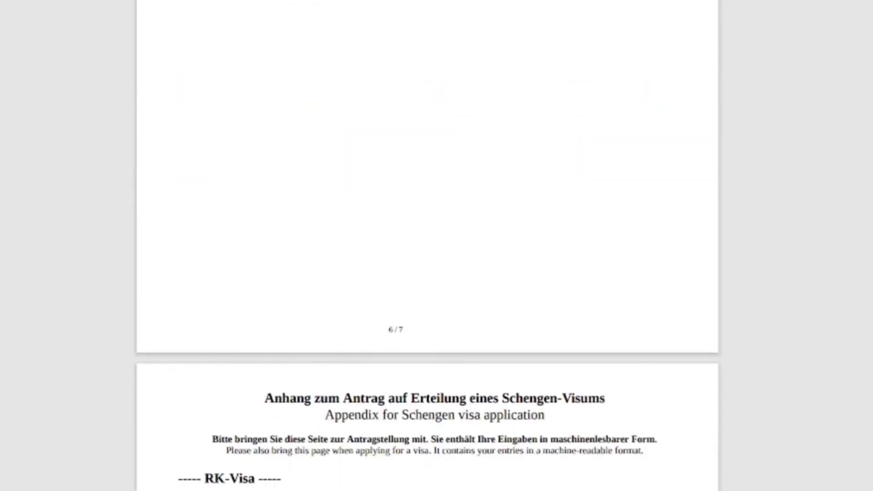
pyautogui.scroll(-8, 428, 245)
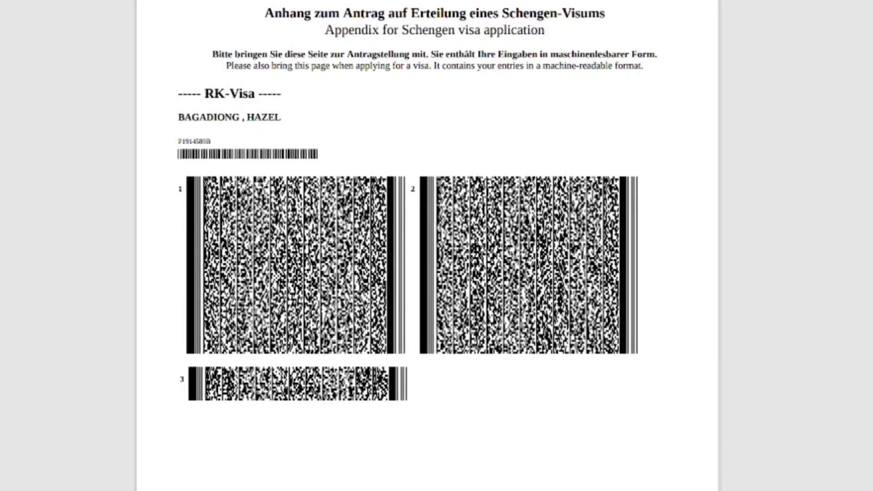
pyautogui.scroll(-5, 427, 246)
pyautogui.scroll(5, 428, 246)
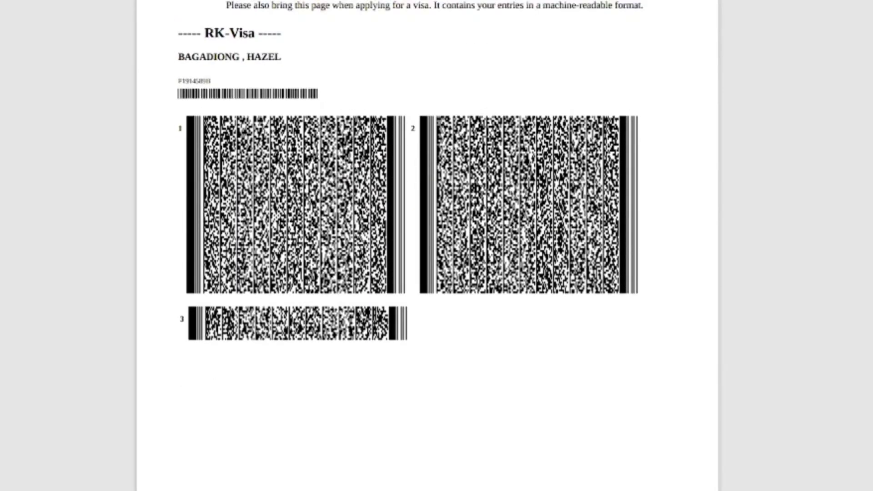
pyautogui.scroll(20, 427, 246)
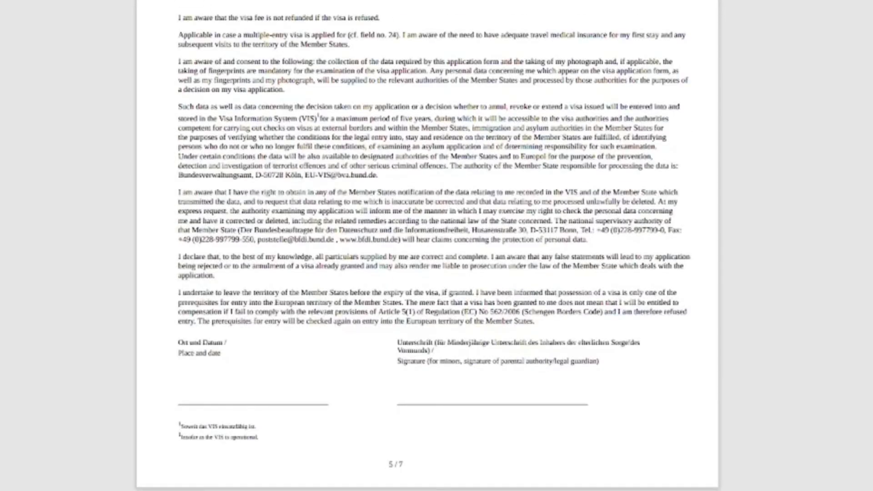
pyautogui.scroll(20, 428, 245)
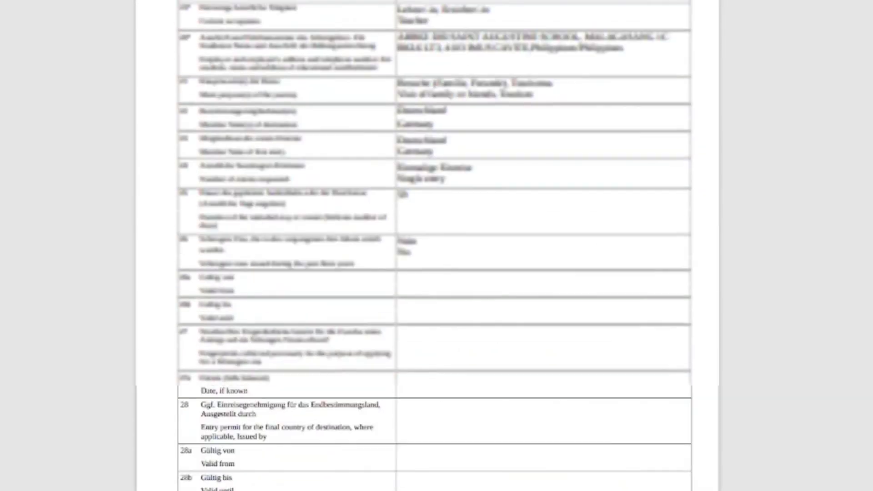
pyautogui.scroll(10, 427, 245)
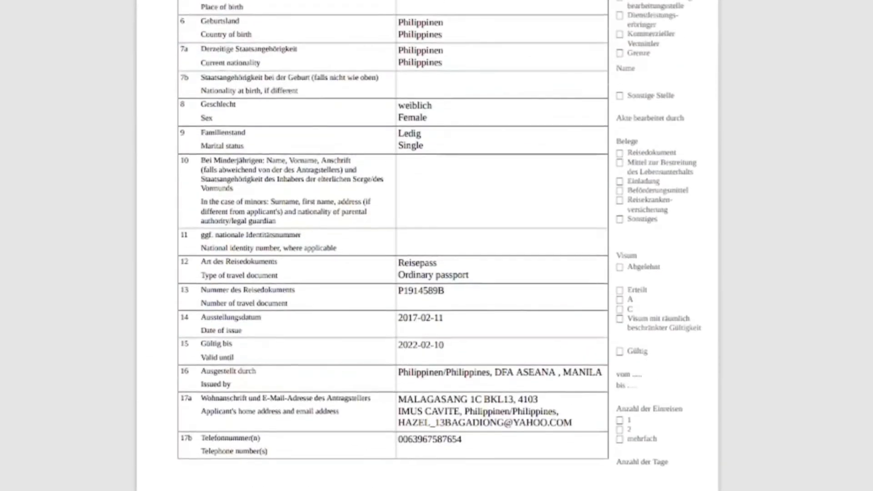
pyautogui.scroll(3, 427, 246)
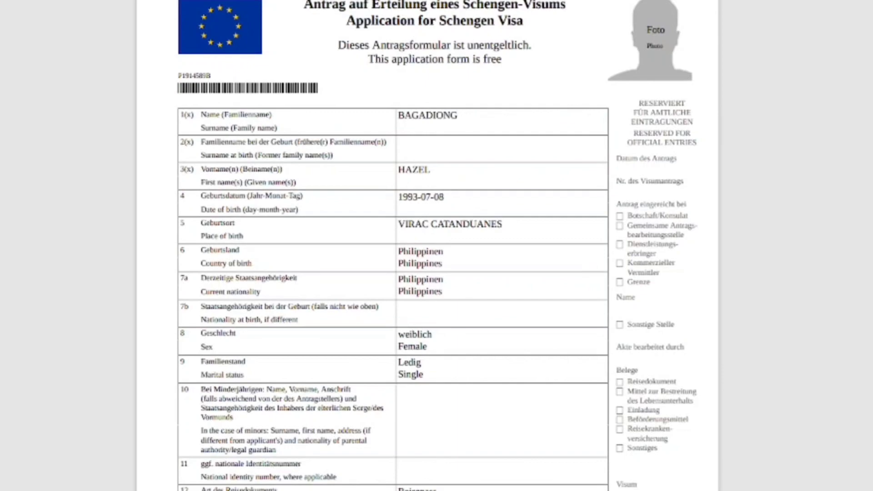
pyautogui.scroll(-4, 428, 245)
pyautogui.scroll(1, 427, 246)
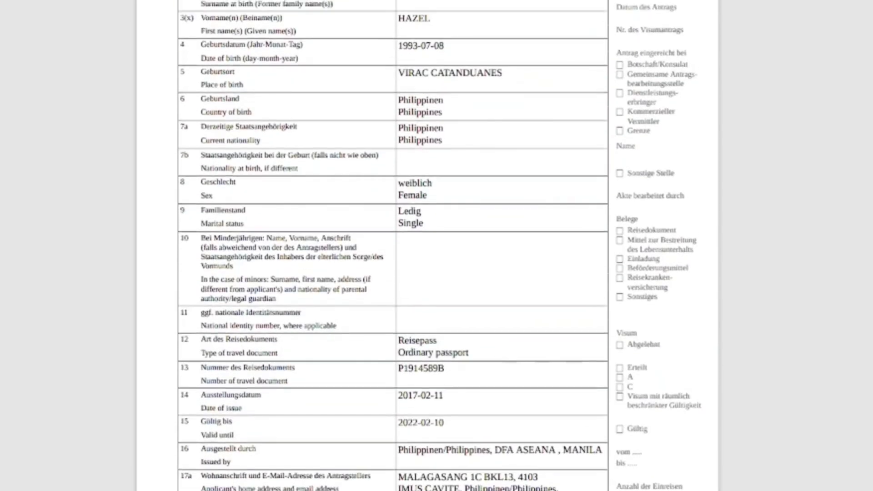
pyautogui.scroll(3, 427, 245)
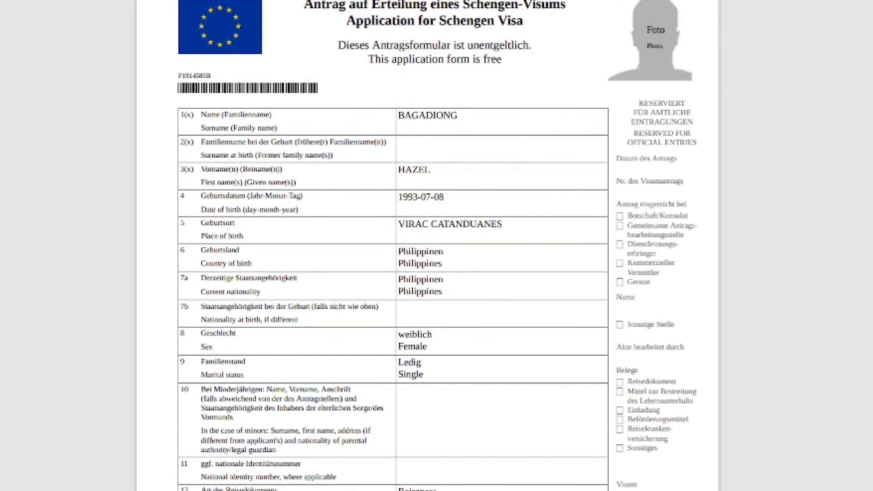